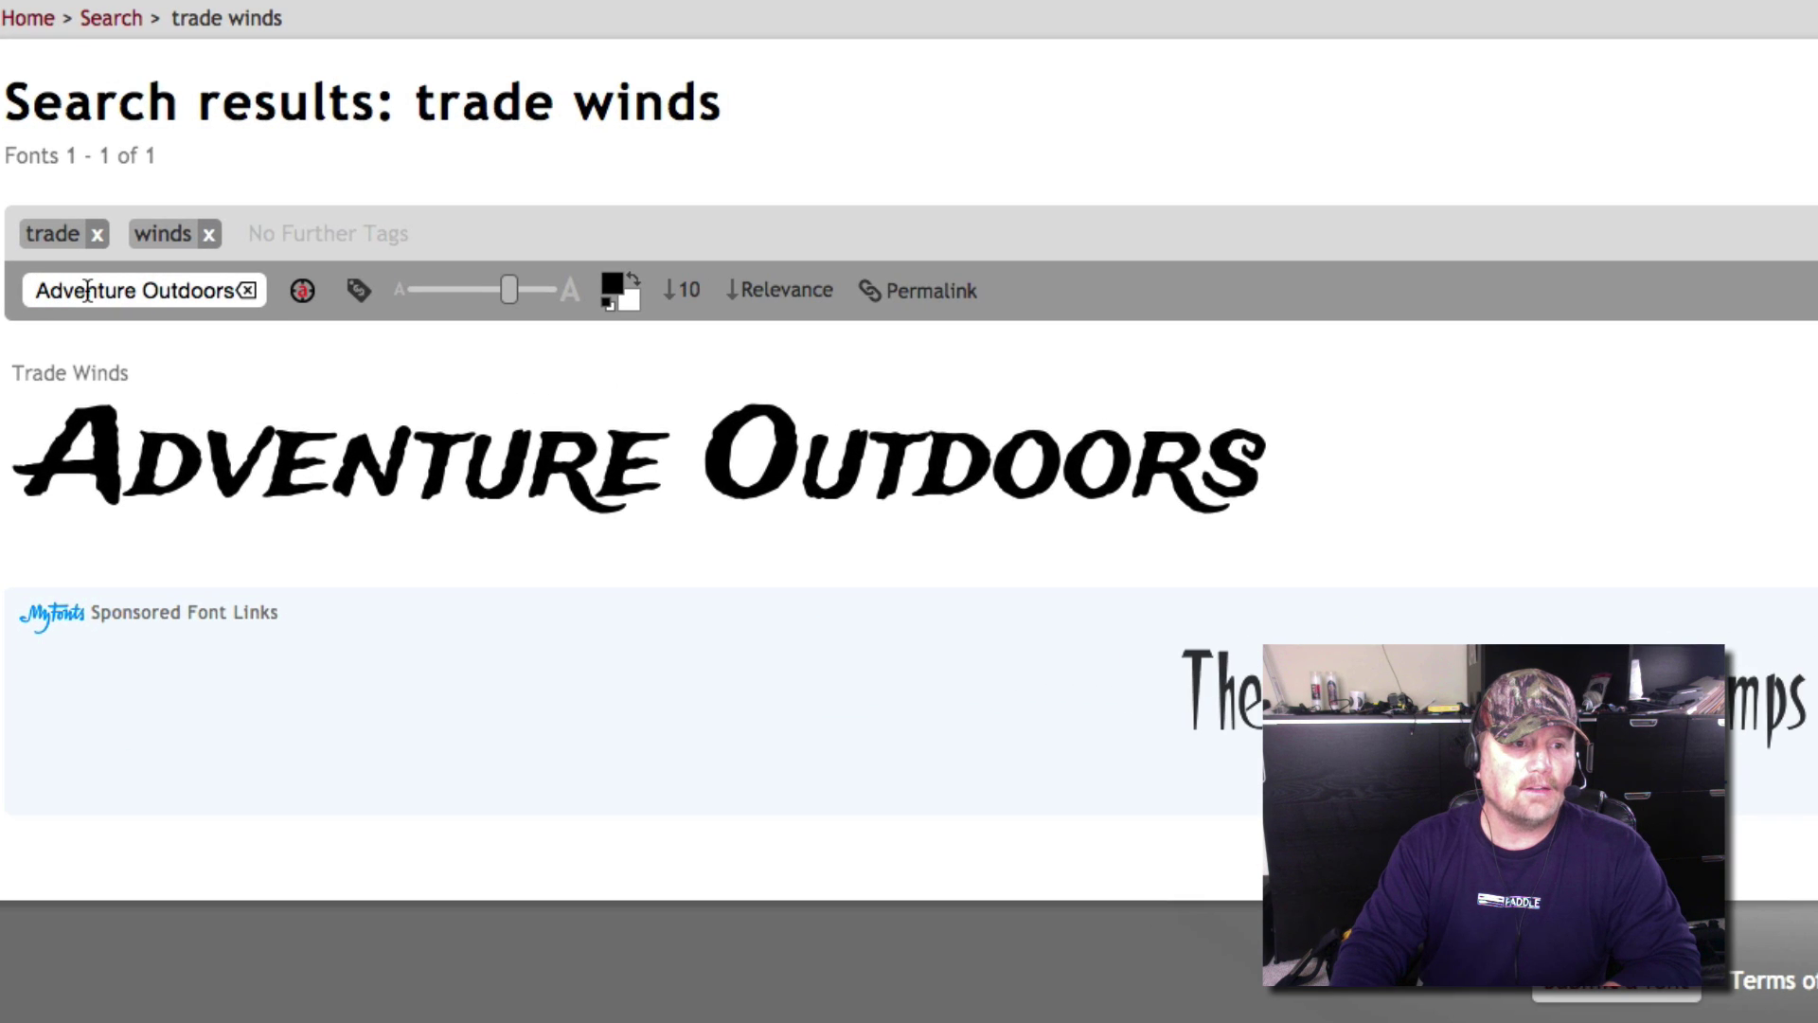
pyautogui.tripleClick(171, 292)
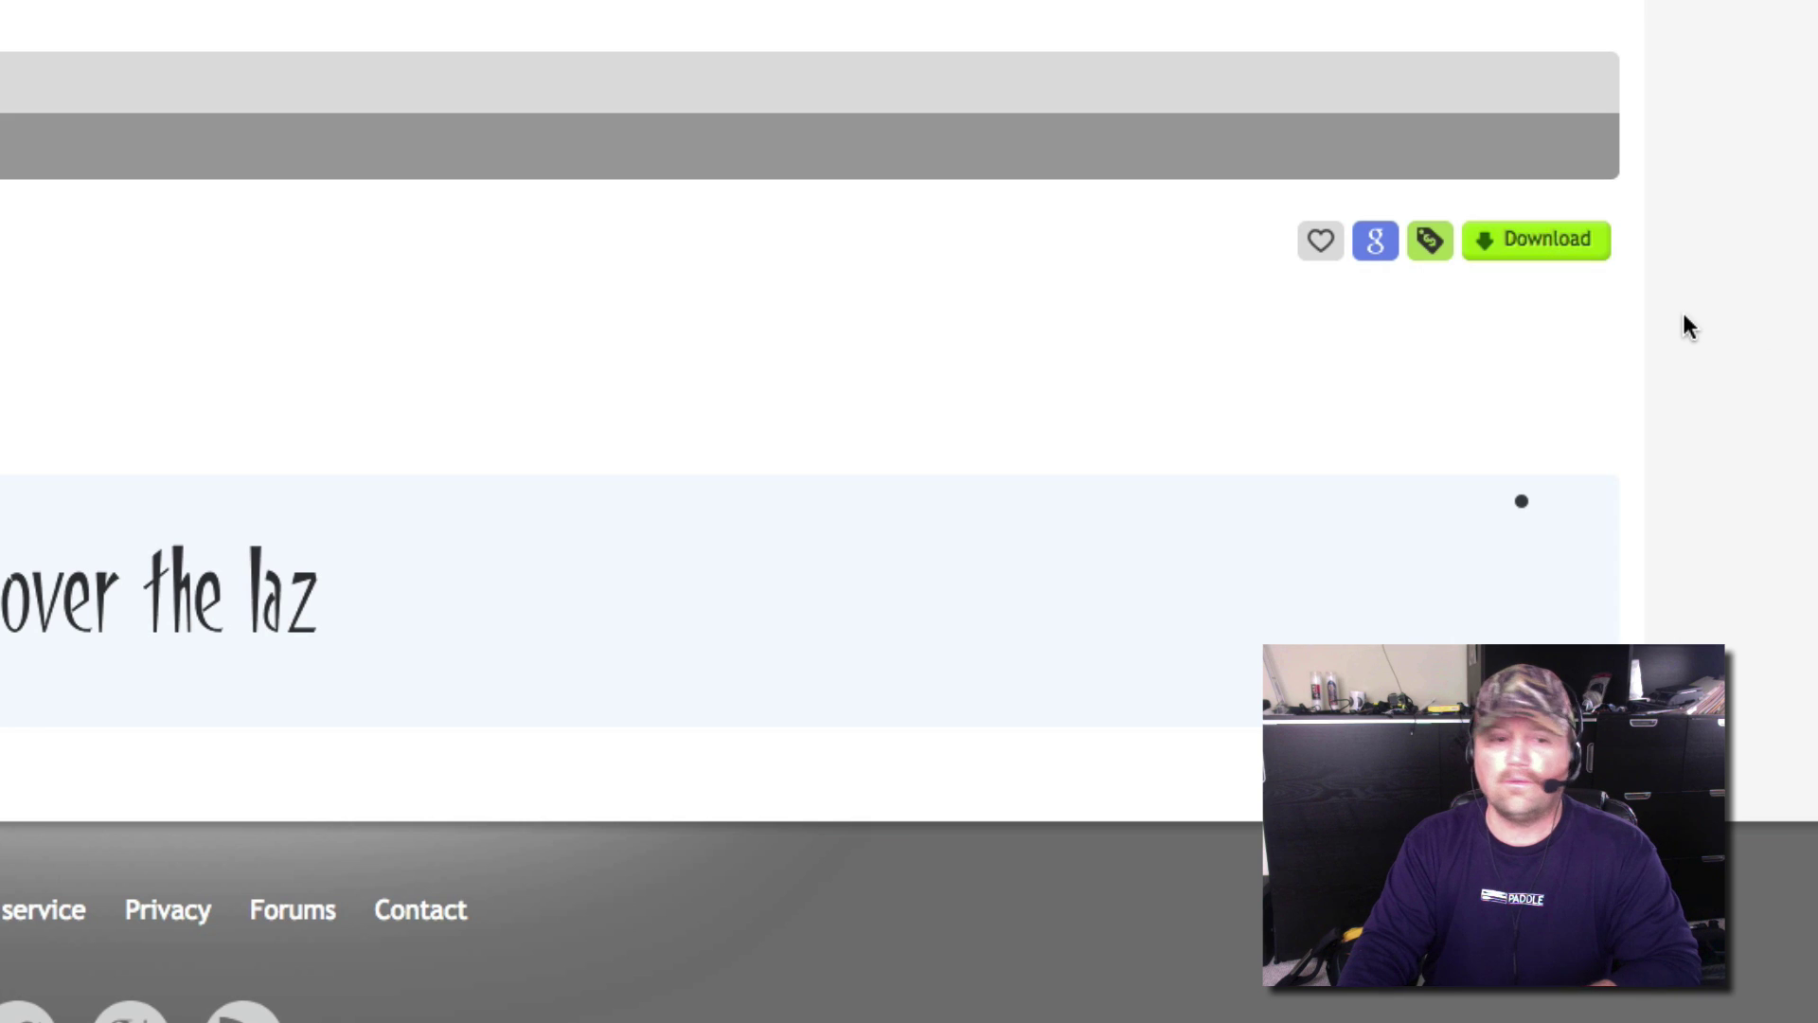
# - Download the Trade Winds font from 1001 Fonts and show the trade-winds zip in Finder
pyautogui.click(1552, 248)
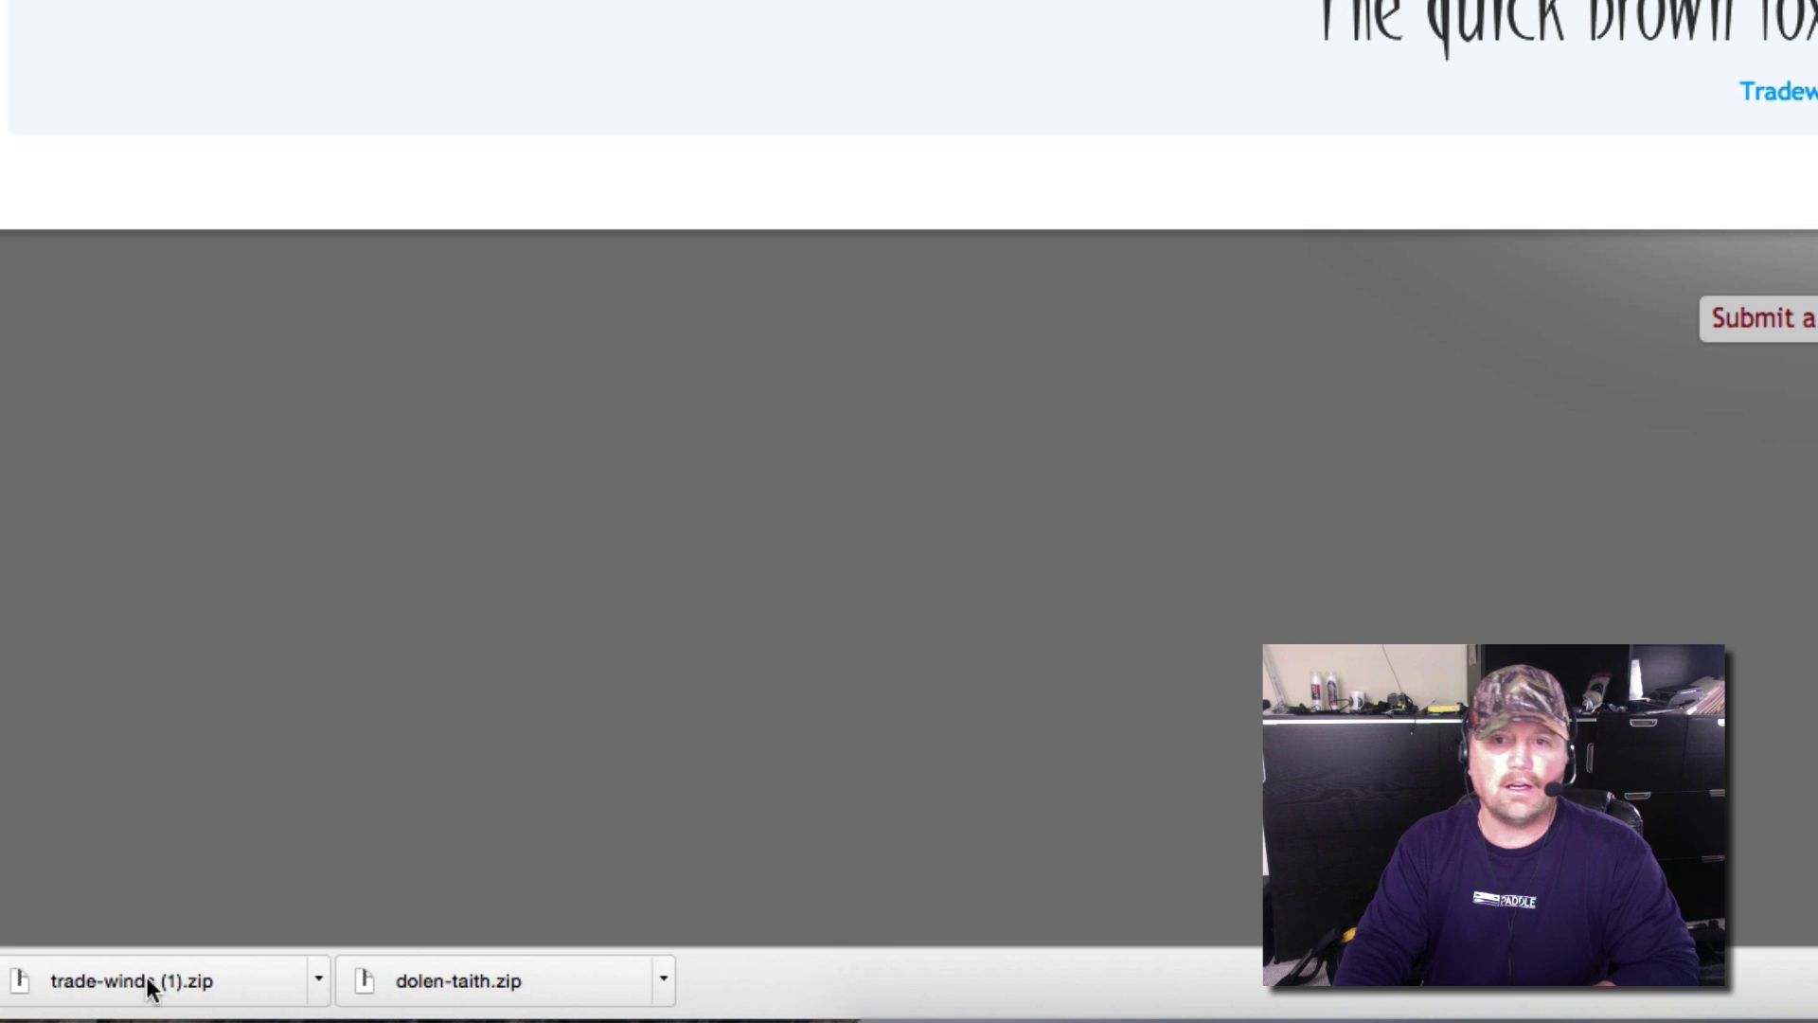
pyautogui.click(149, 987)
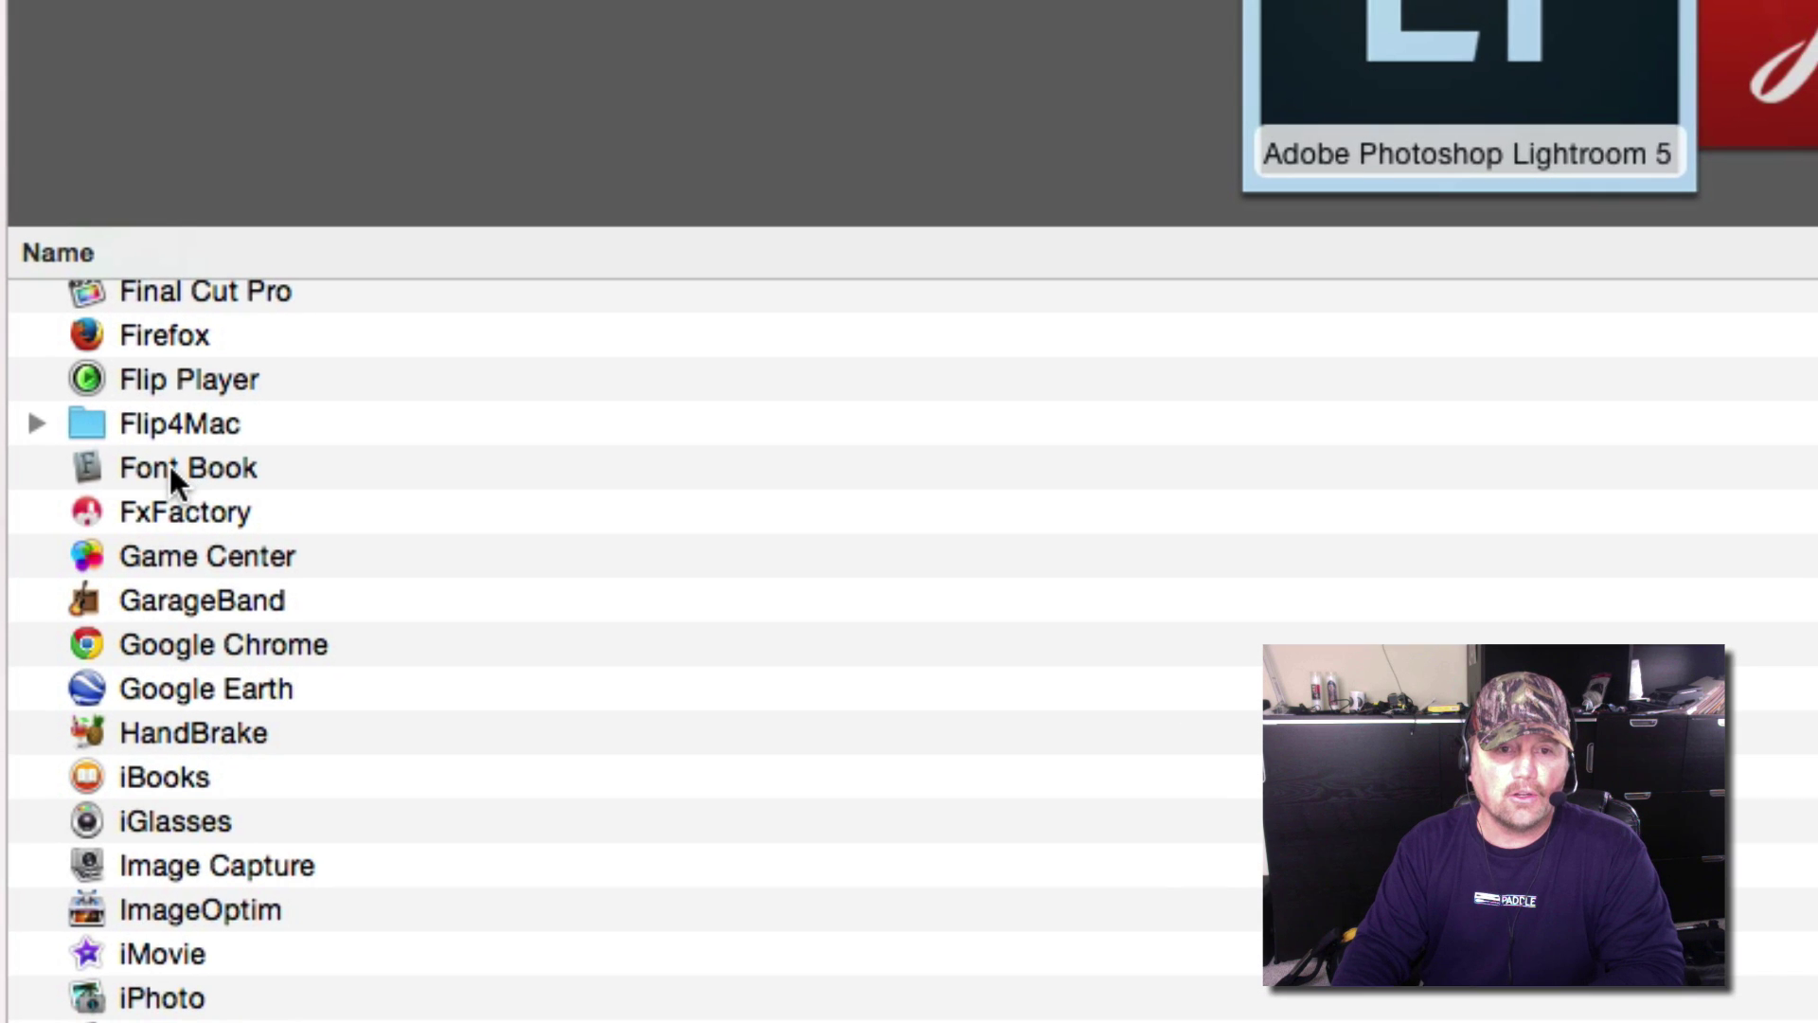
# - Launch Font Book from the Applications folder in Finder
pyautogui.click(171, 464)
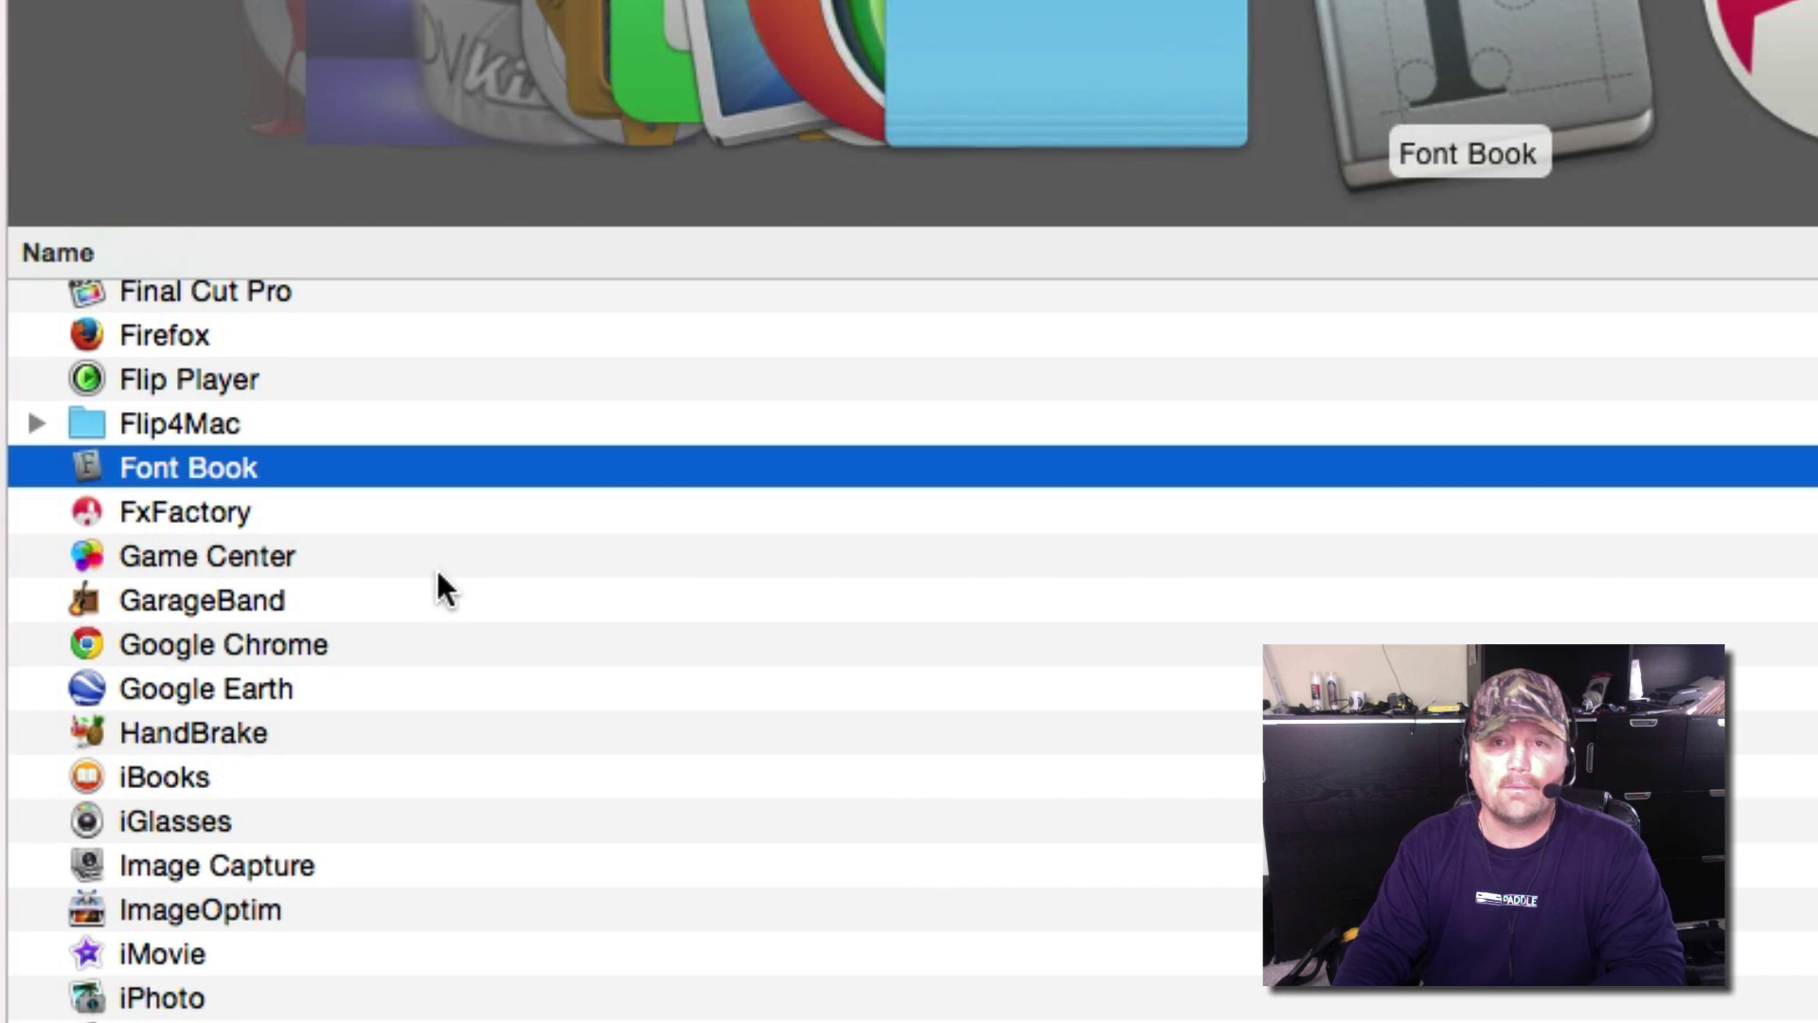
pyautogui.doubleClick(173, 467)
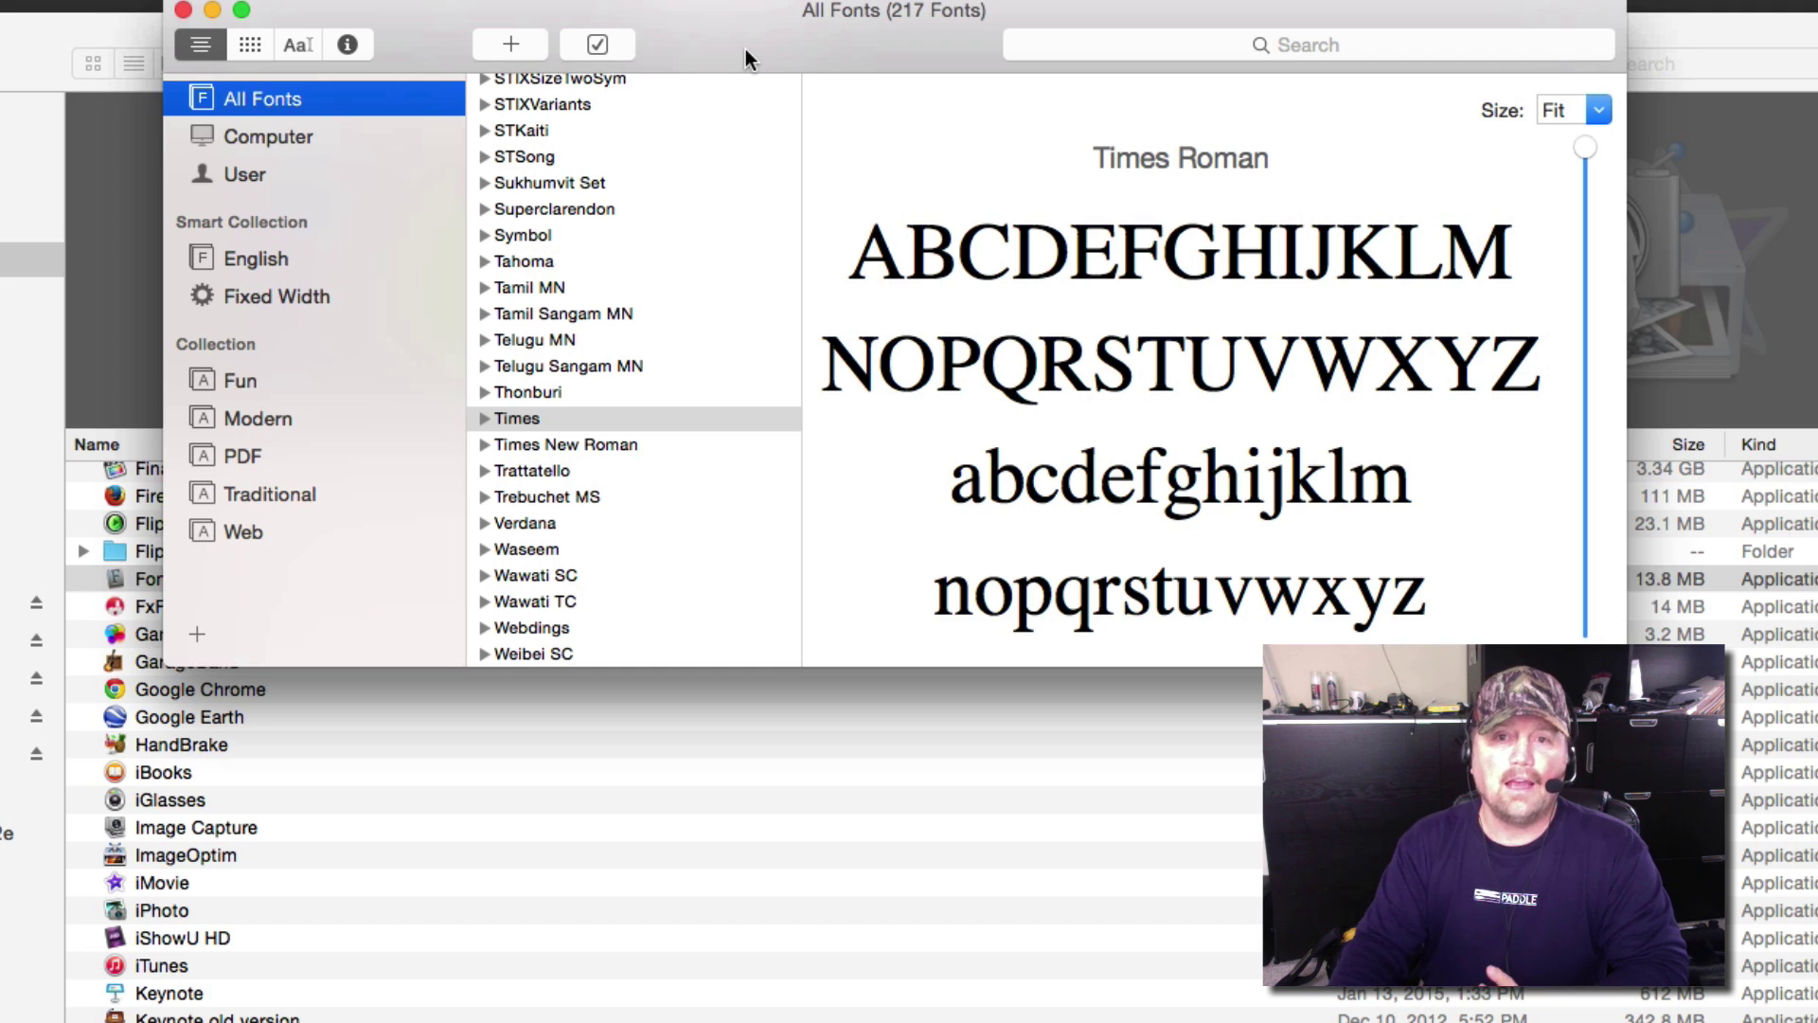
pyautogui.scroll(-3, 642, 270)
pyautogui.scroll(-5, 631, 284)
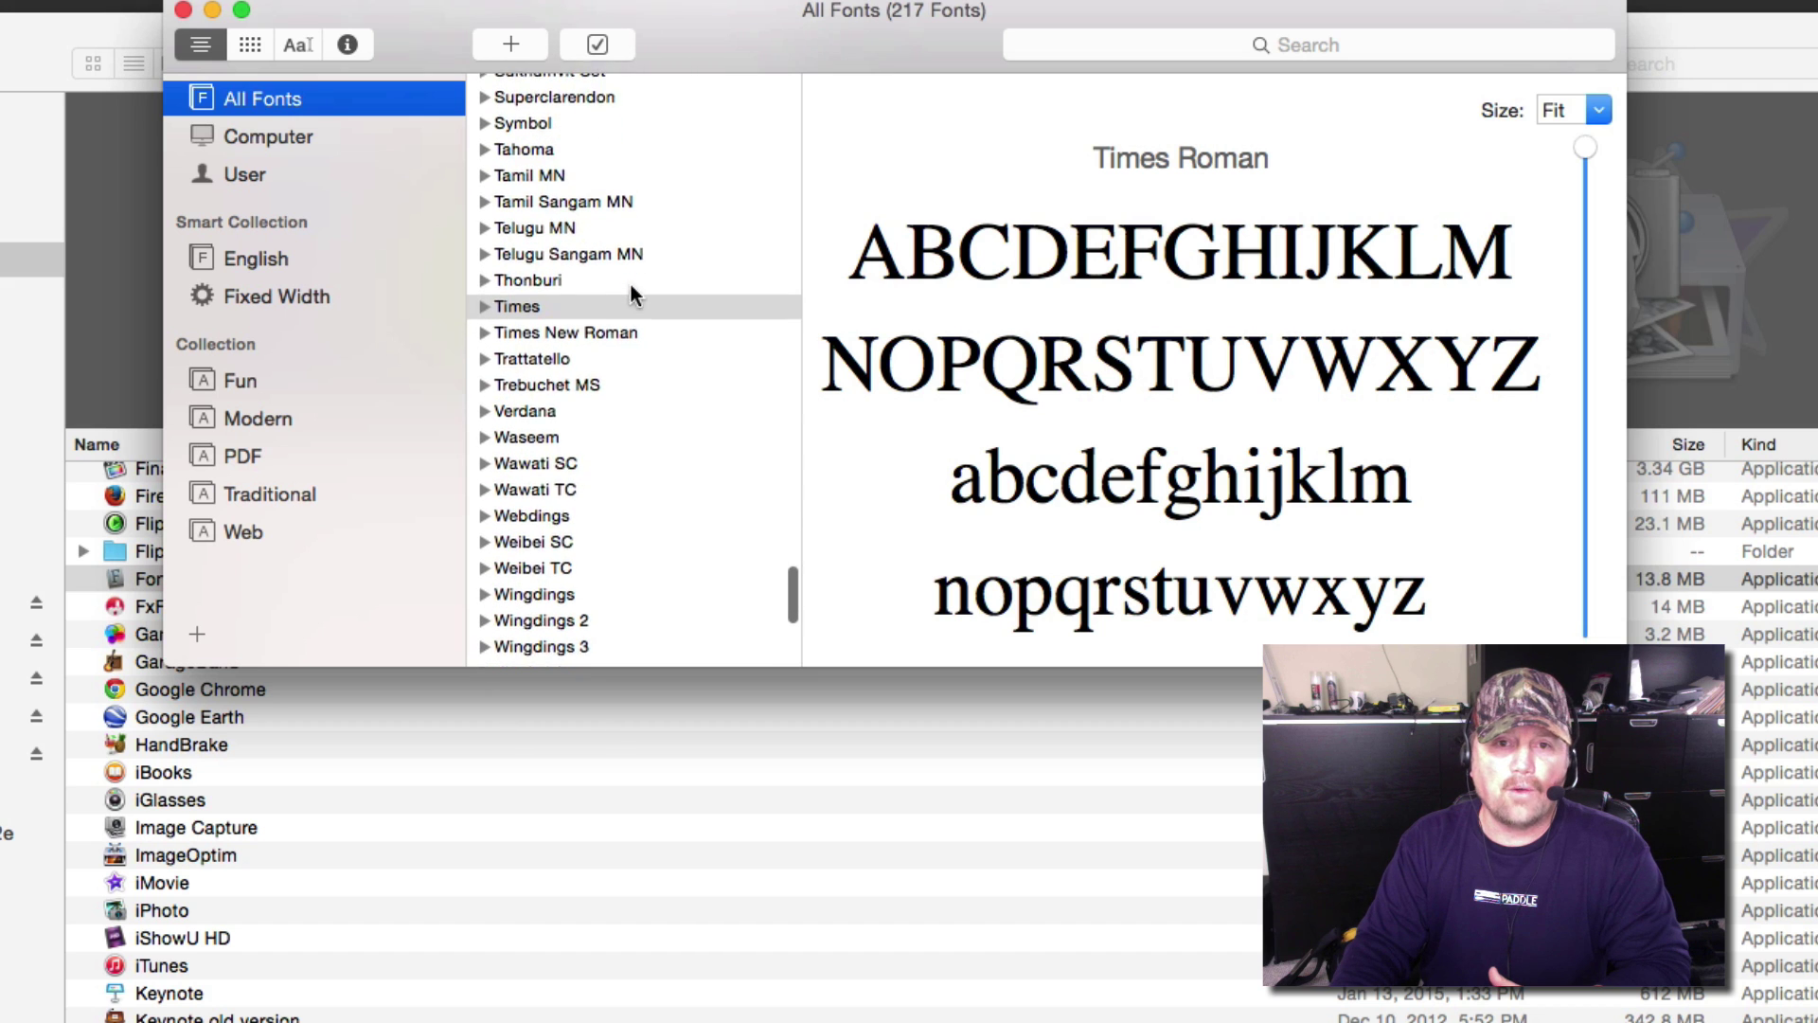
pyautogui.scroll(6, 631, 285)
pyautogui.scroll(8, 631, 285)
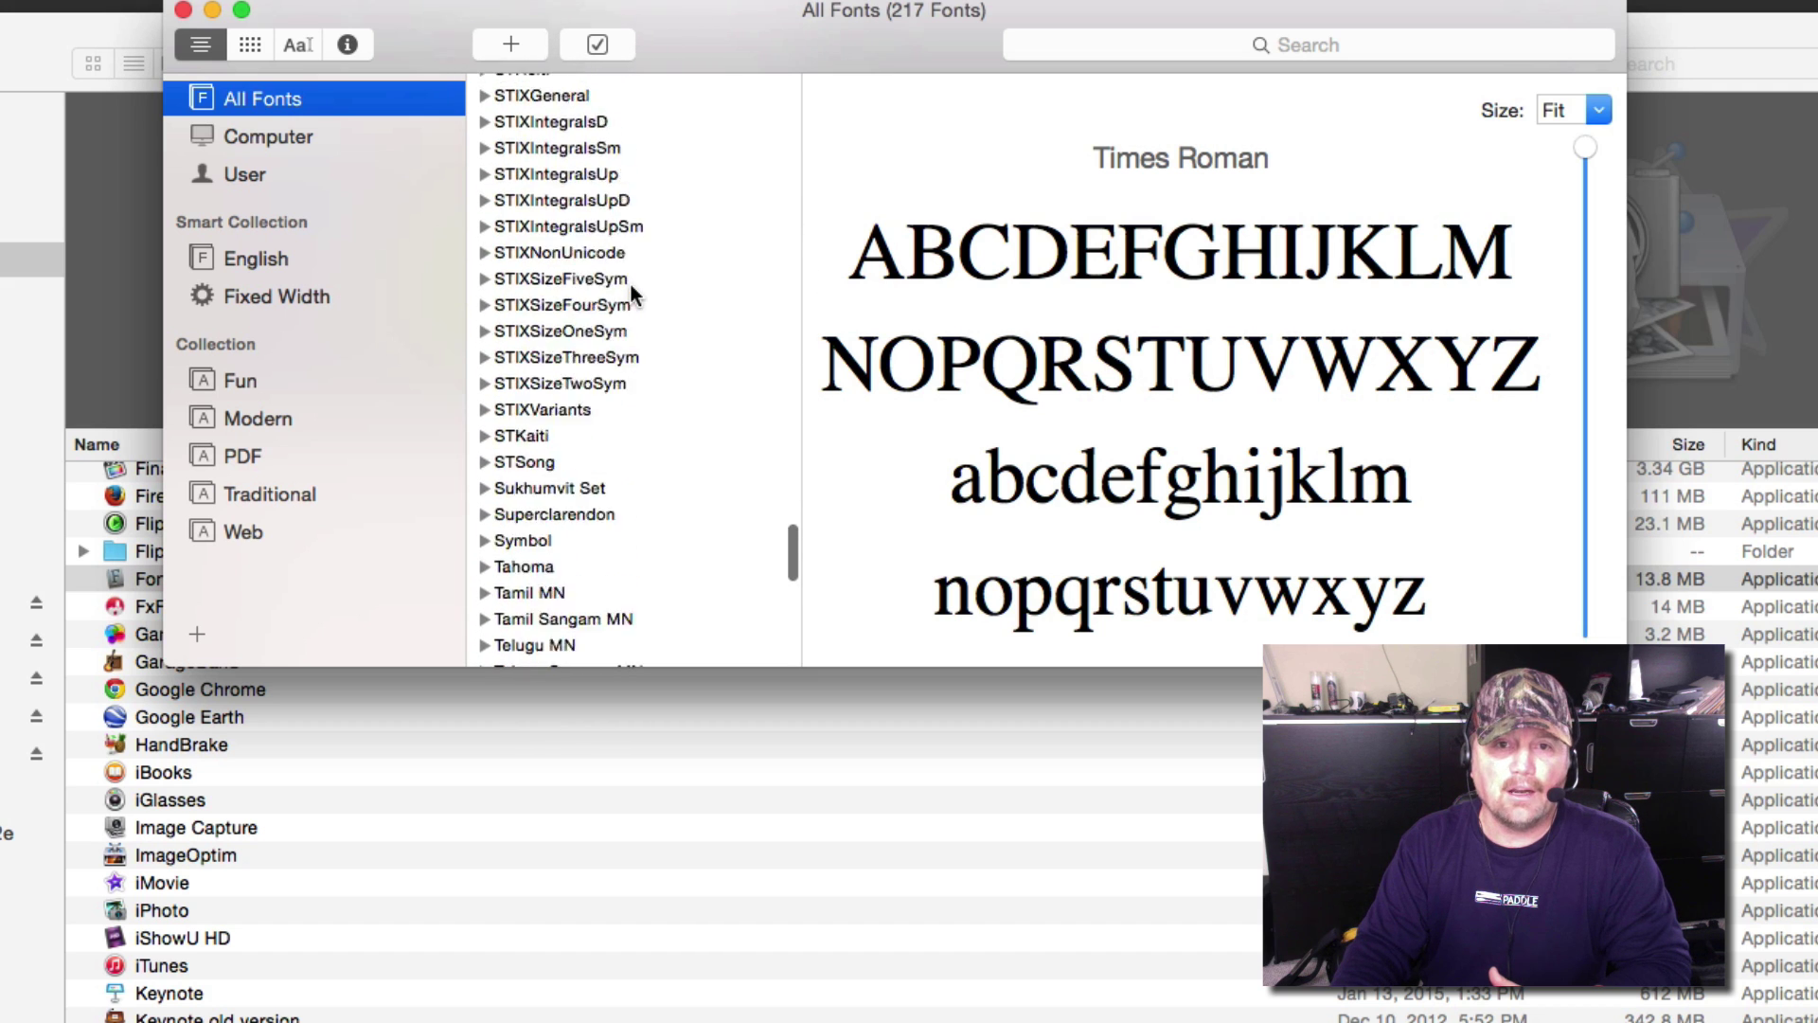
pyautogui.scroll(-1, 633, 286)
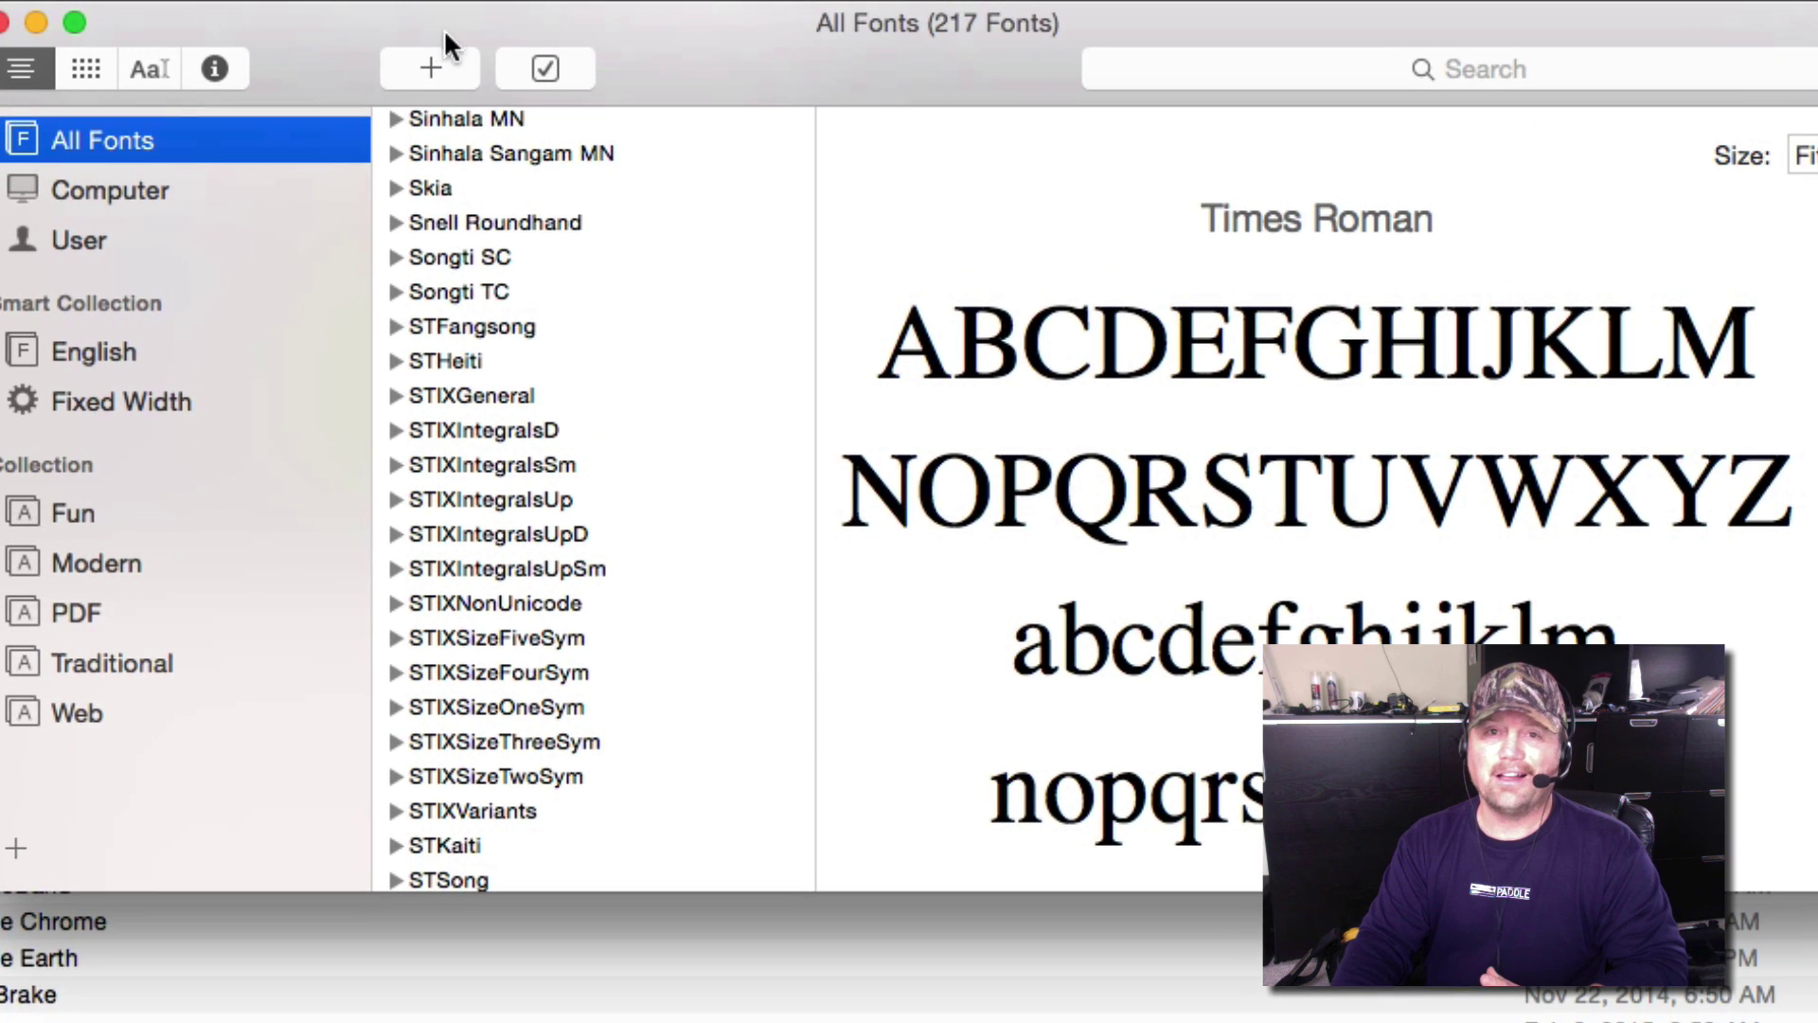
# - Add TradeWinds-Regular.ttf from Downloads > trade-winds to Font Book and view the User fonts
pyautogui.click(428, 67)
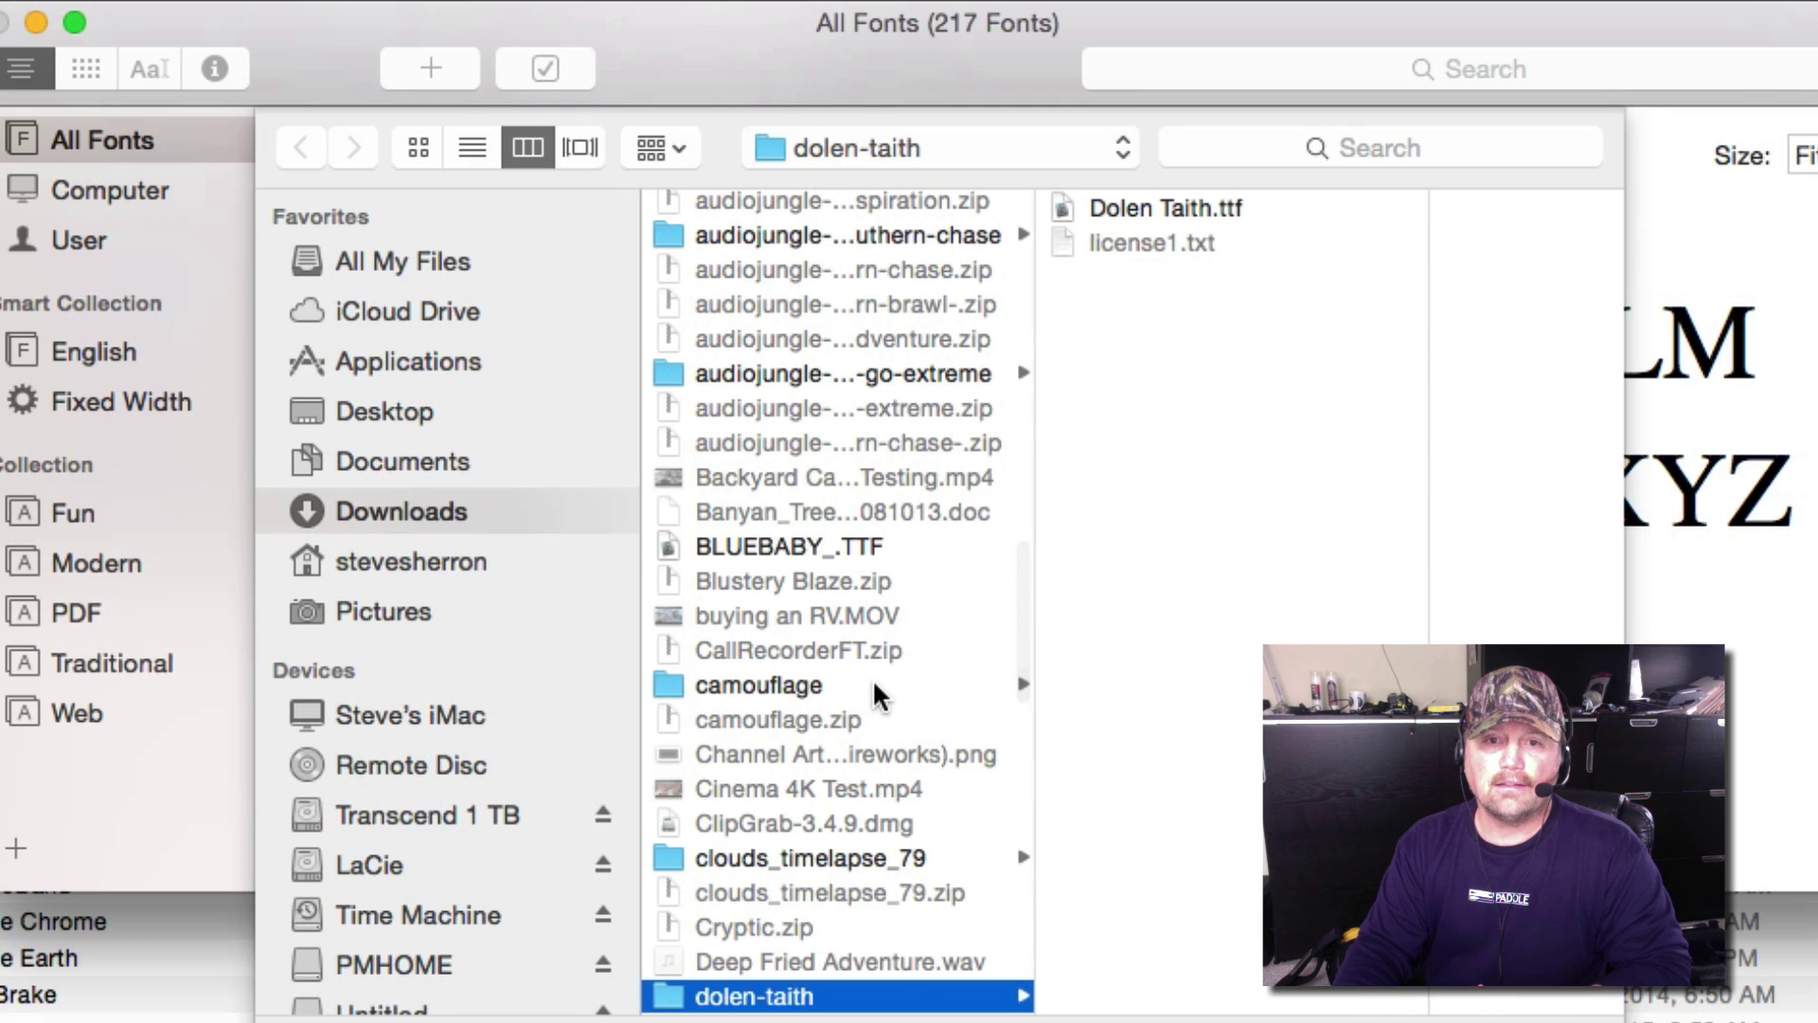
pyautogui.scroll(15, 872, 678)
pyautogui.scroll(-20, 872, 678)
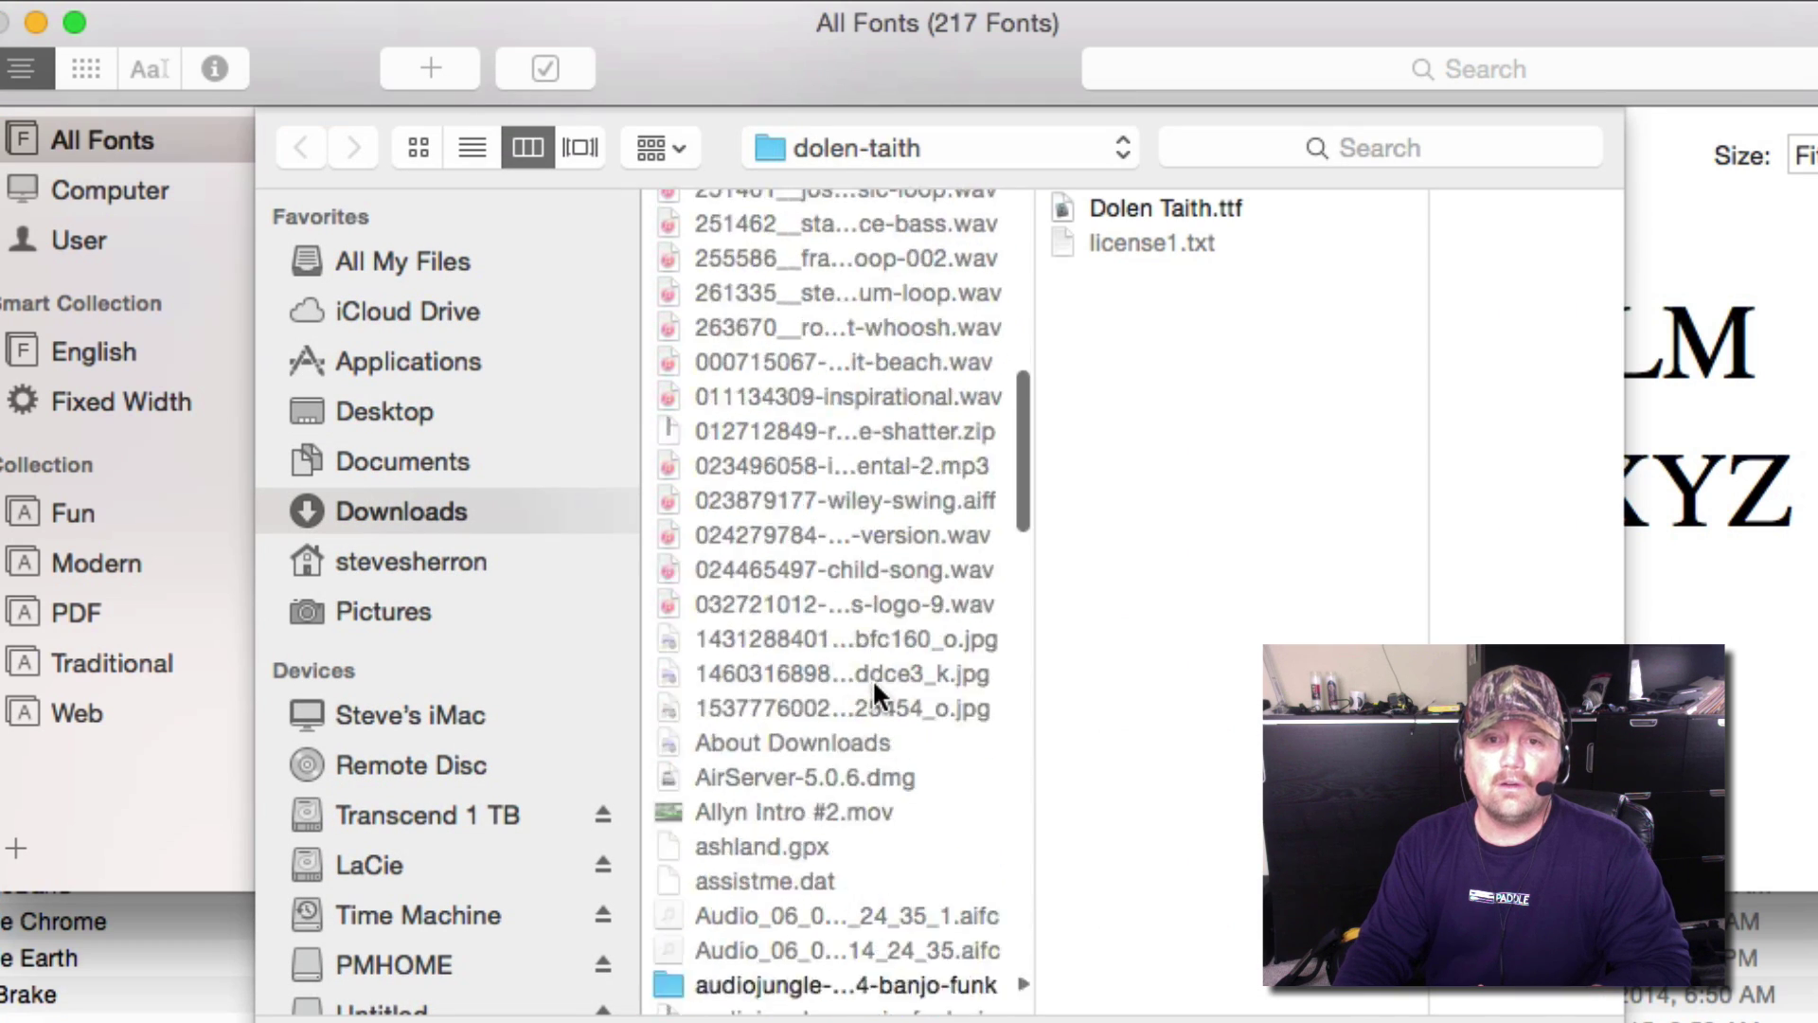
pyautogui.scroll(-10, 864, 680)
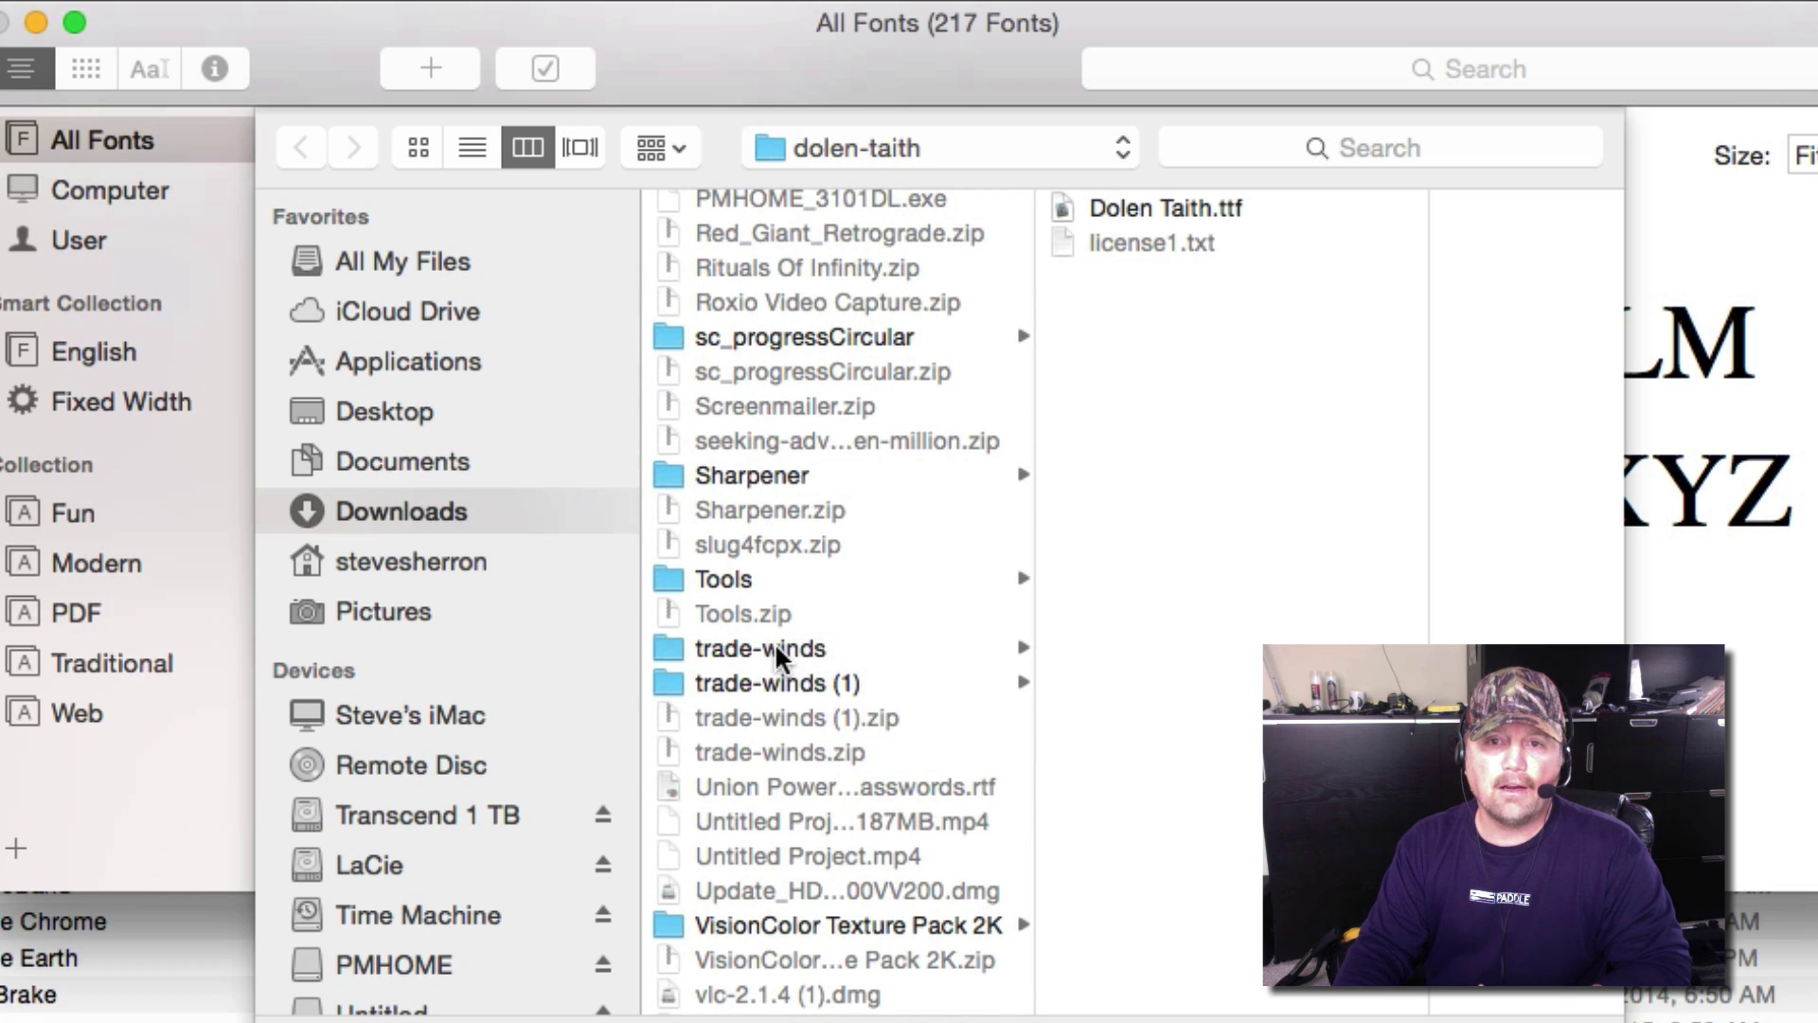
pyautogui.click(760, 648)
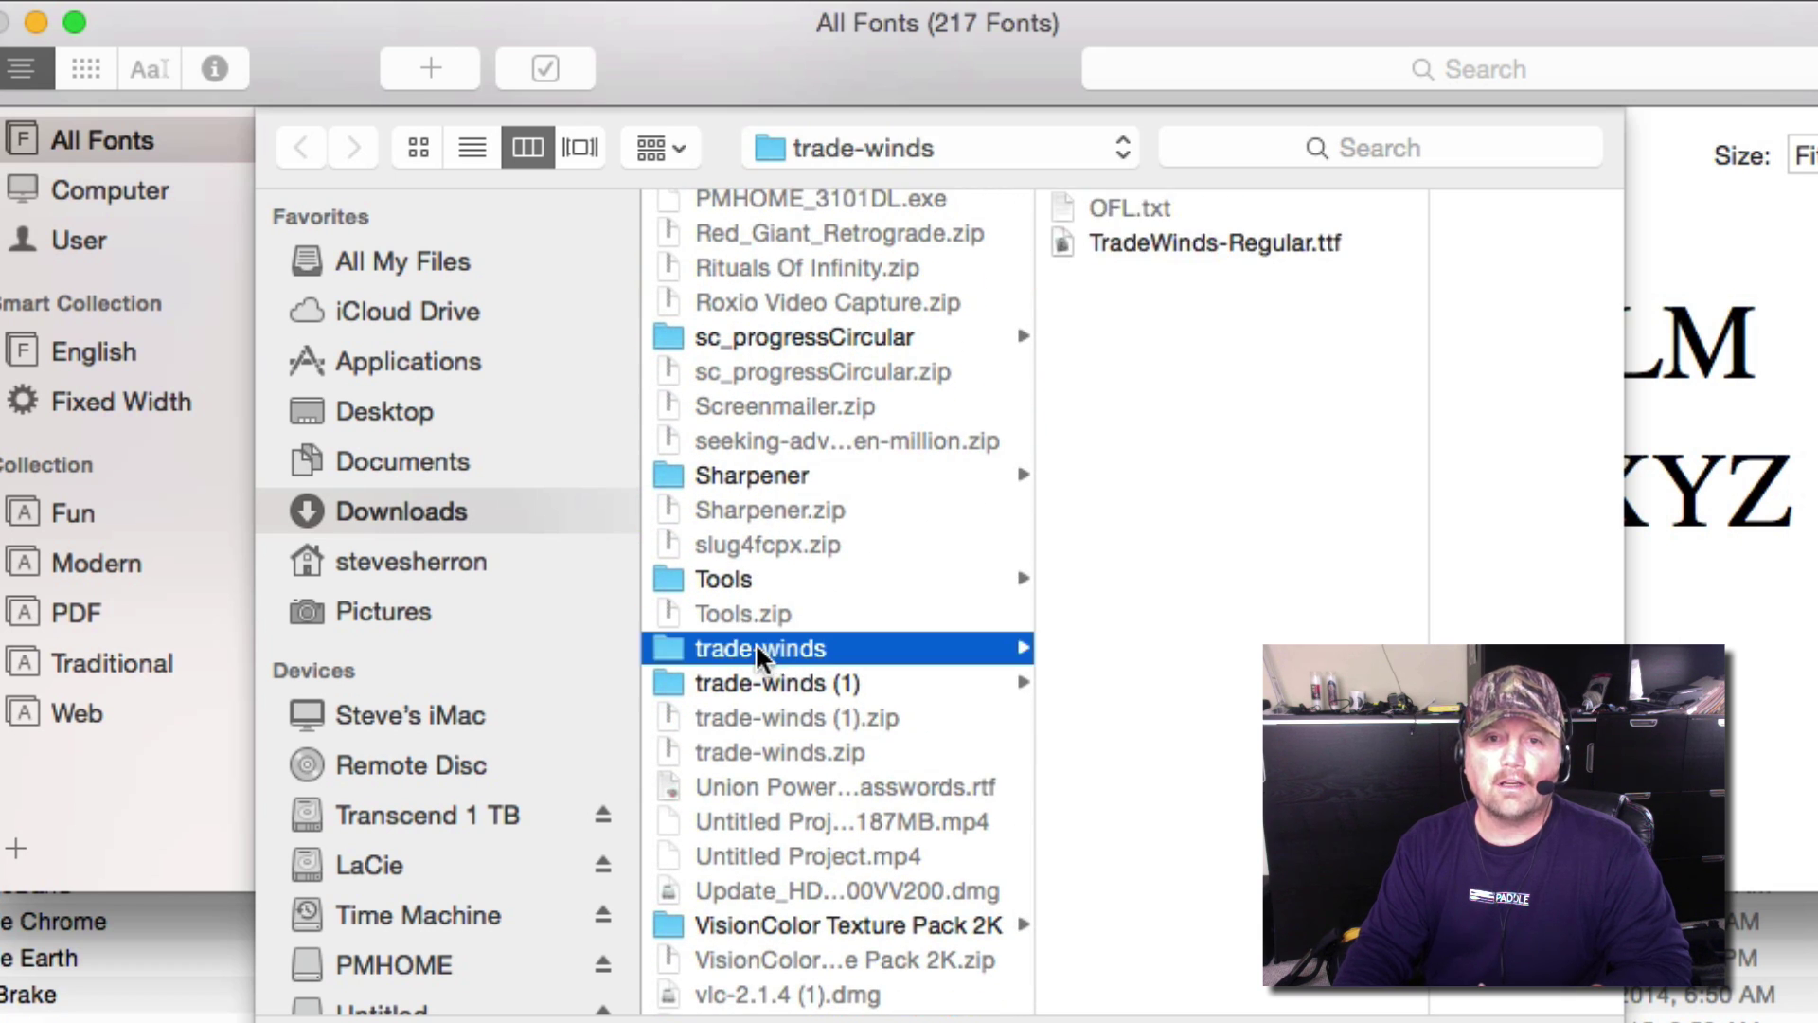
pyautogui.press('Return')
pyautogui.click(78, 240)
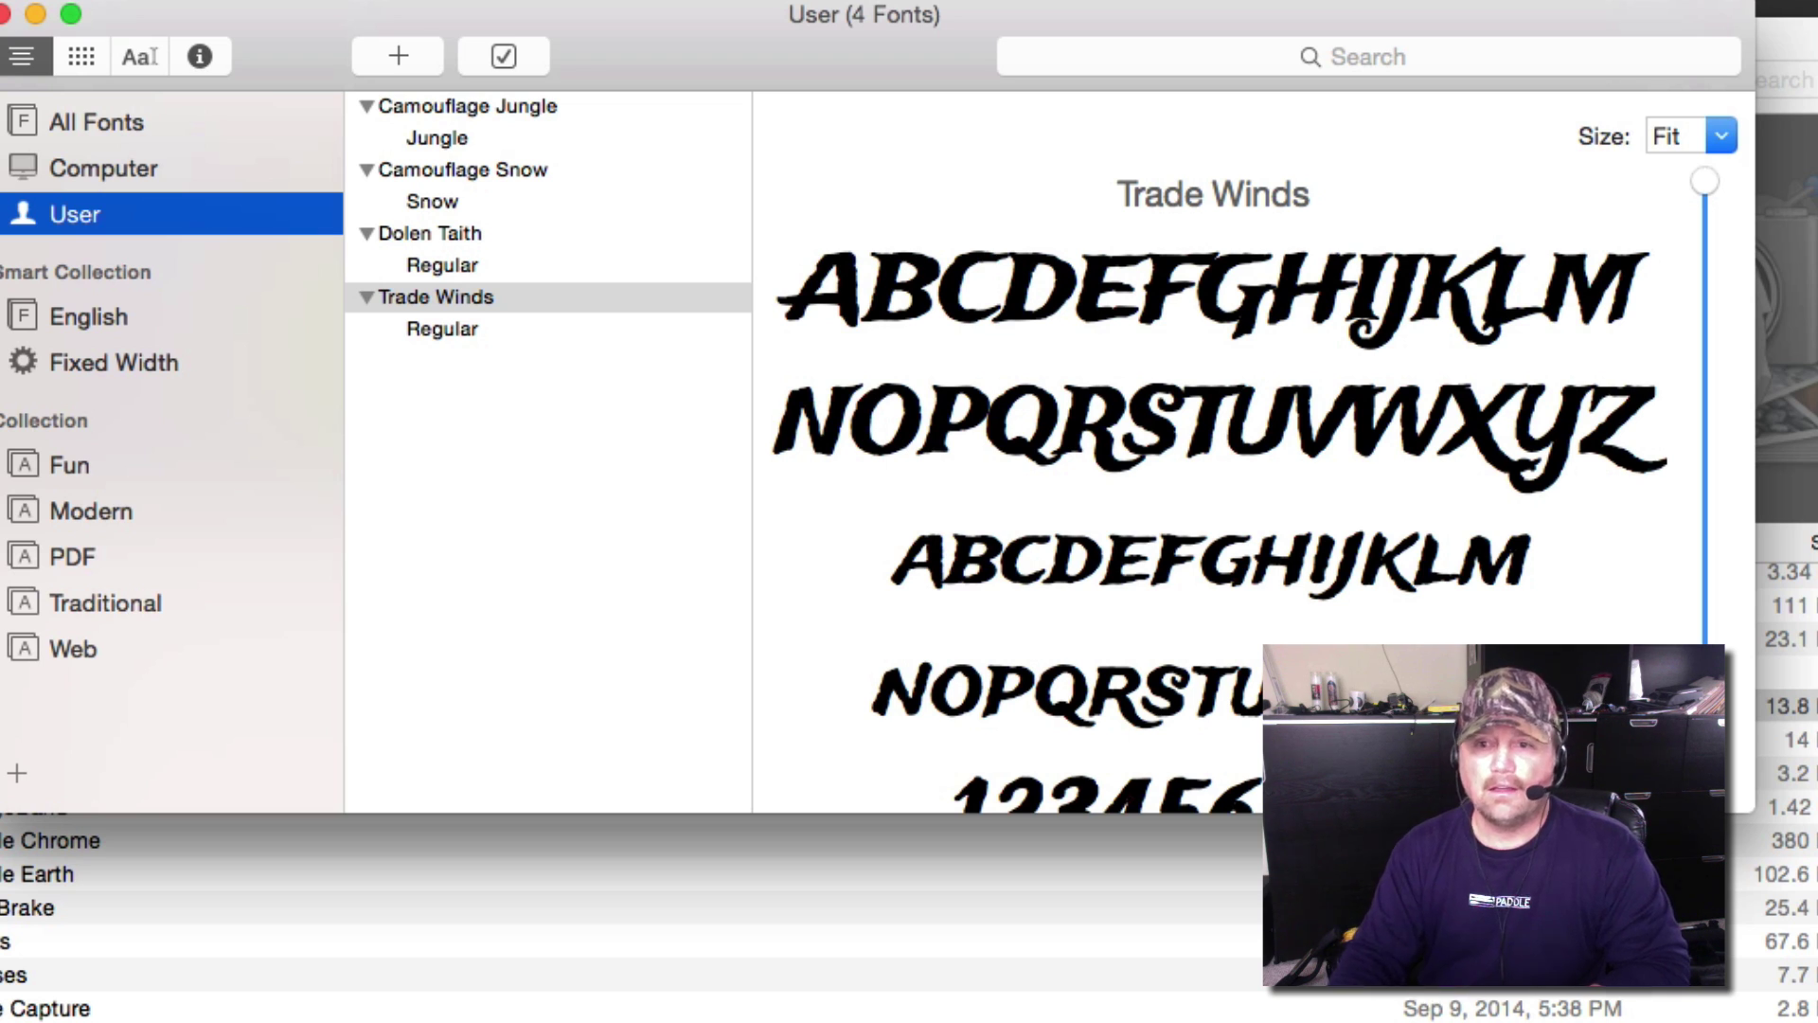
# - Enlarge the Font Book window and bring up the context menu for the Trade Winds family
pyautogui.moveTo(1747, 816); pyautogui.dragTo(1790, 1019)
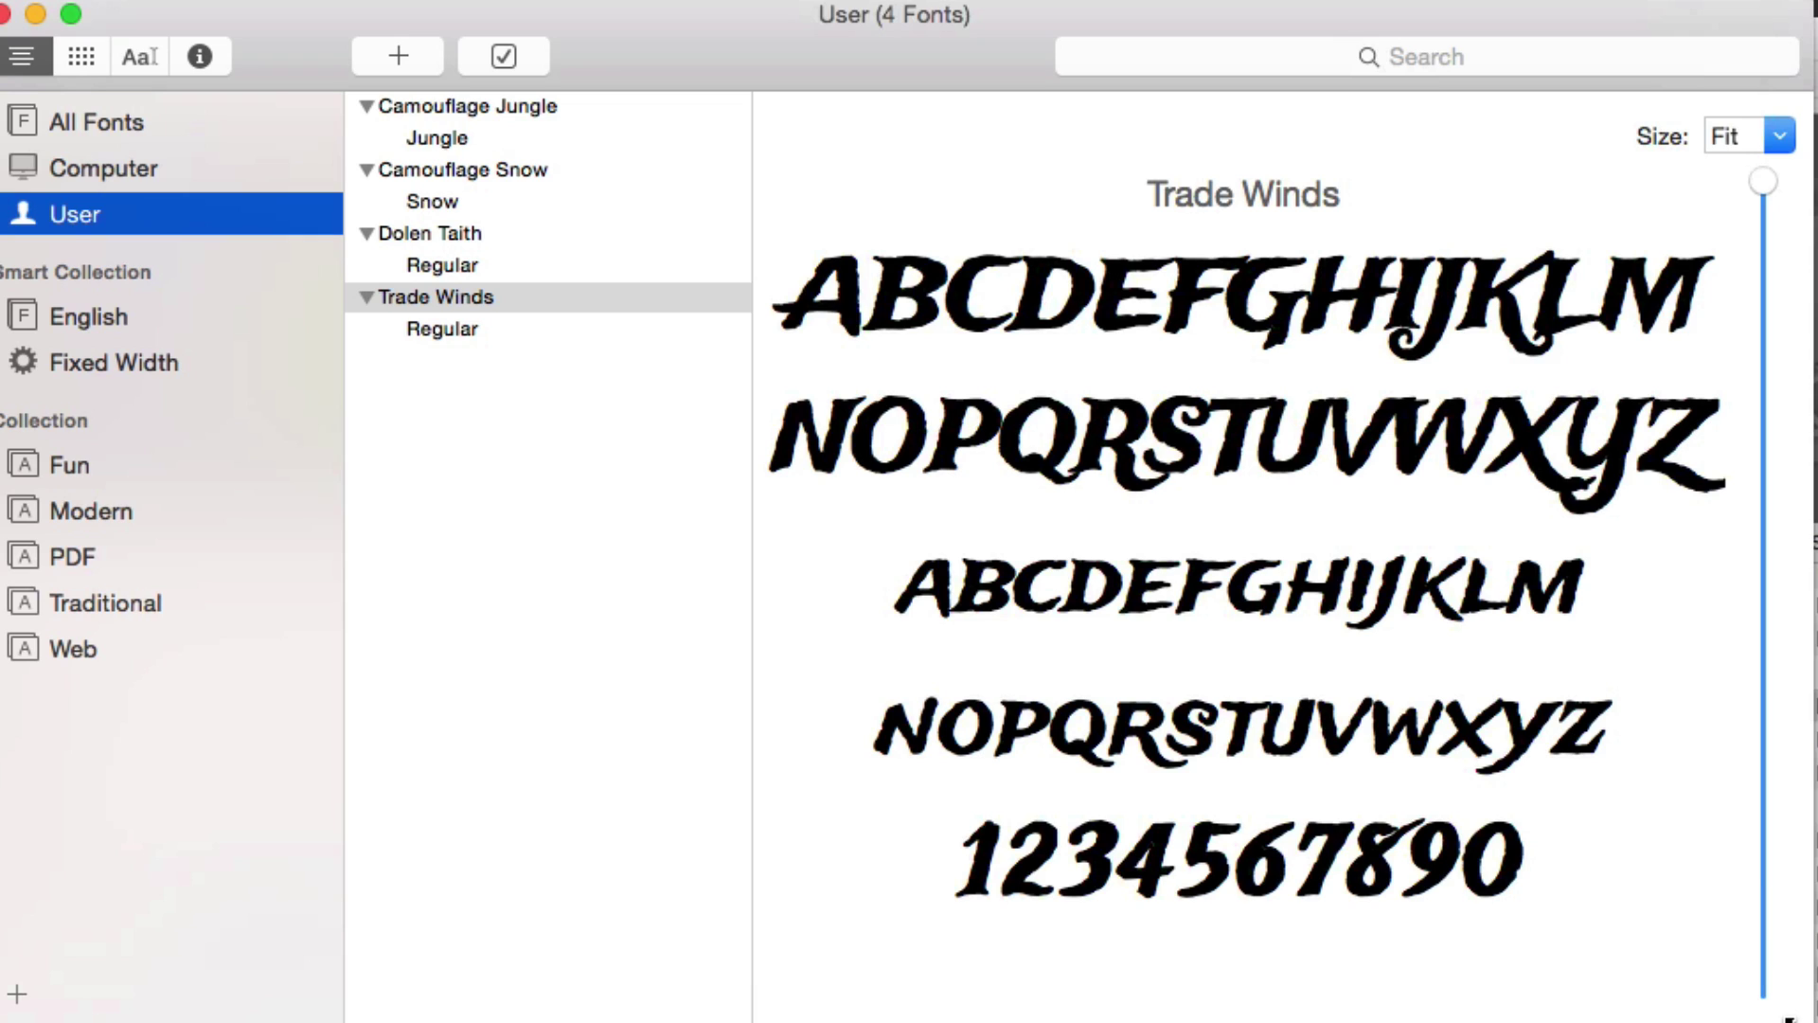
pyautogui.rightClick(531, 305)
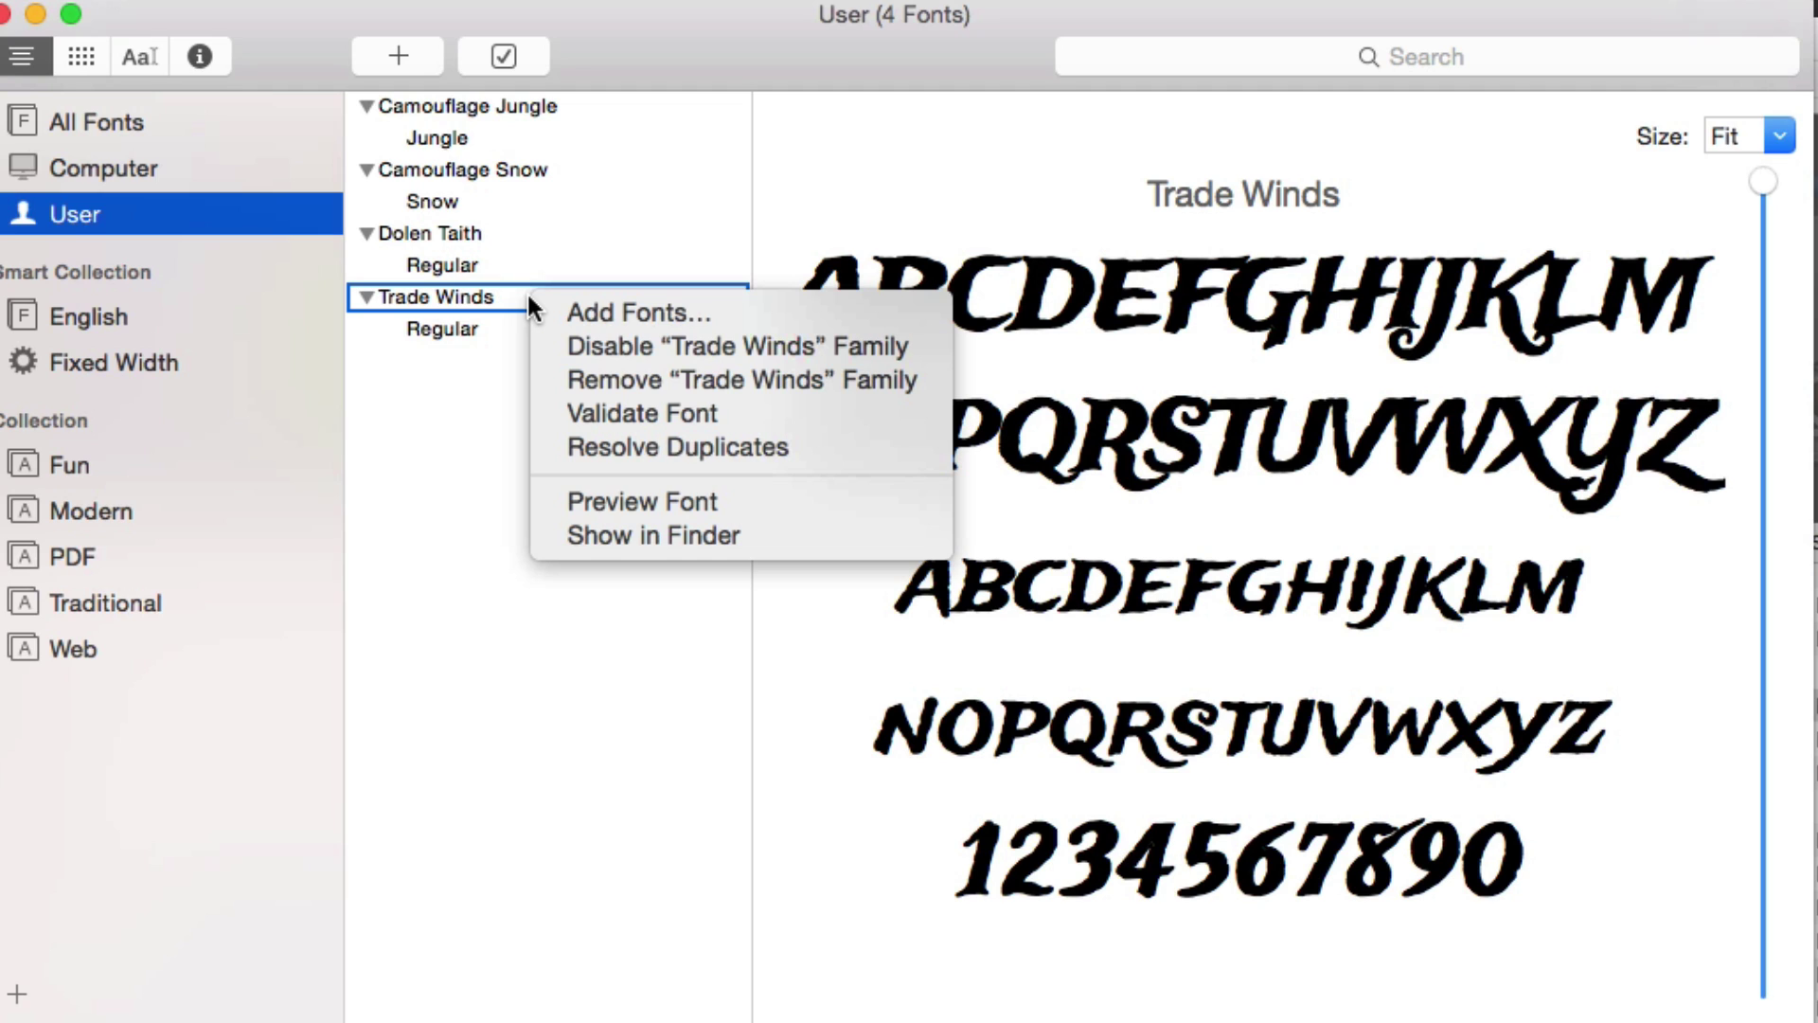
# - Run Validate Font on Trade Winds, then close the Font Validation results
pyautogui.click(696, 411)
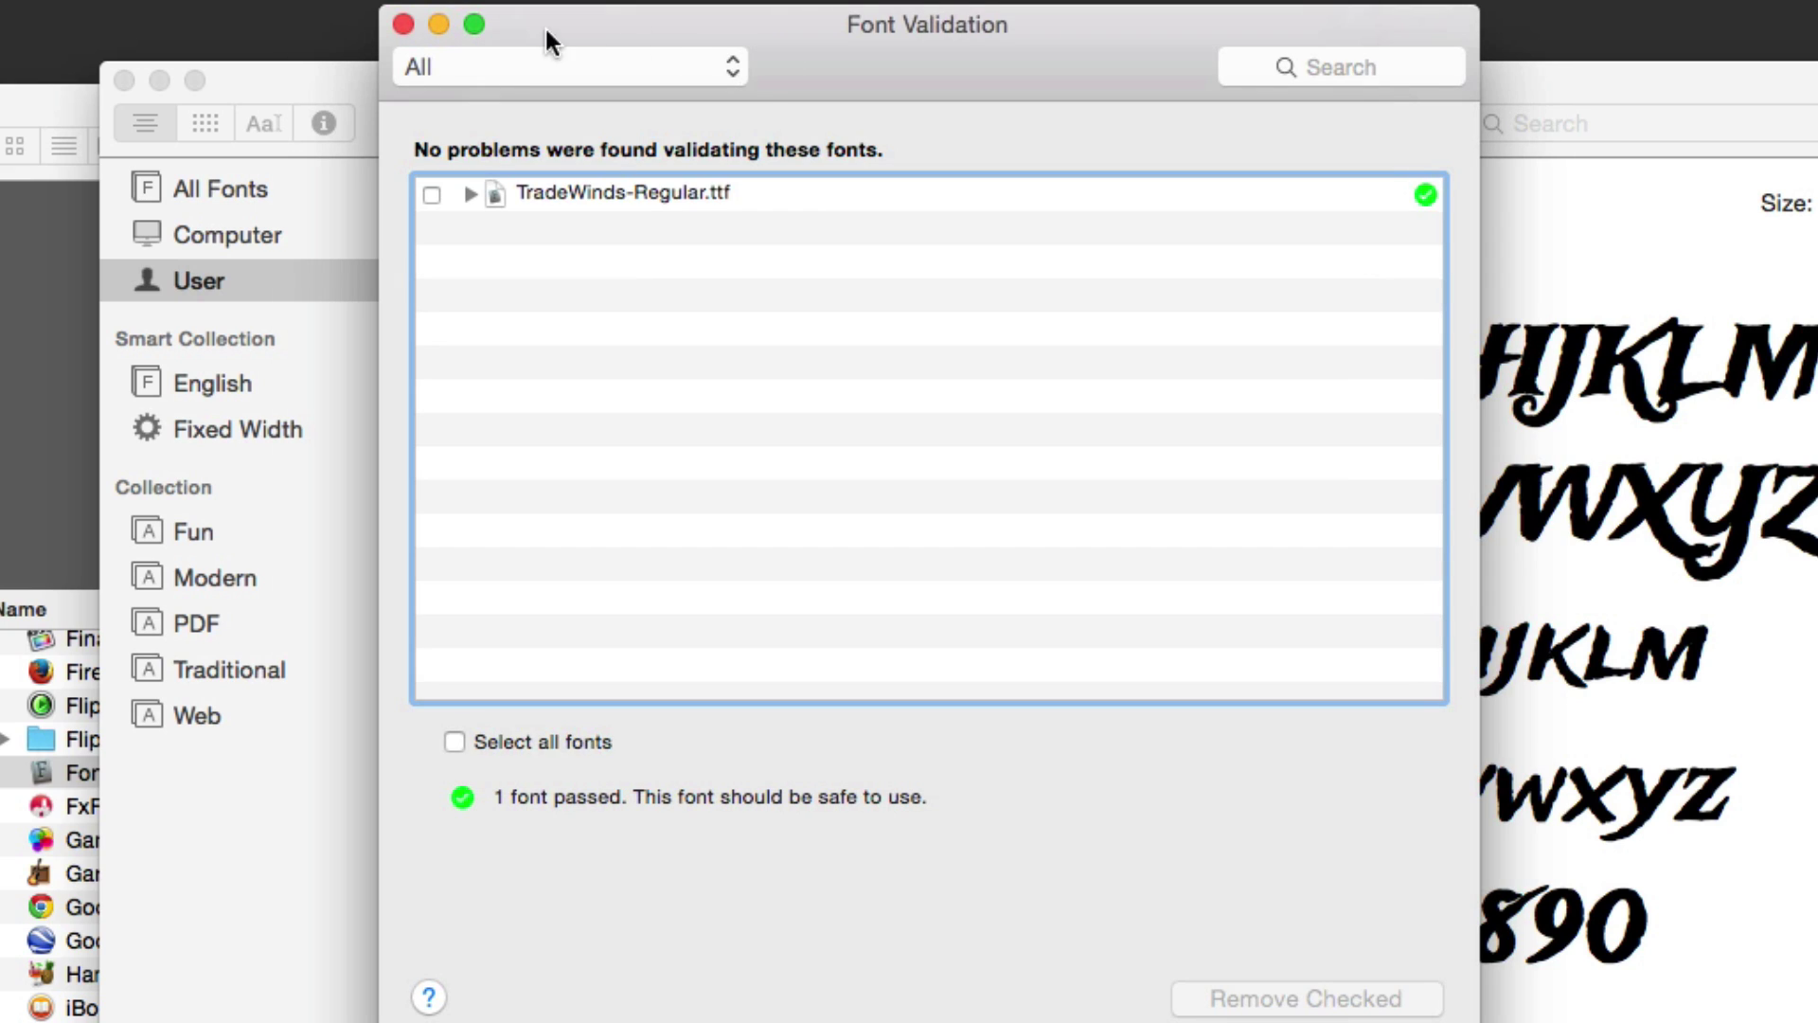
pyautogui.click(403, 24)
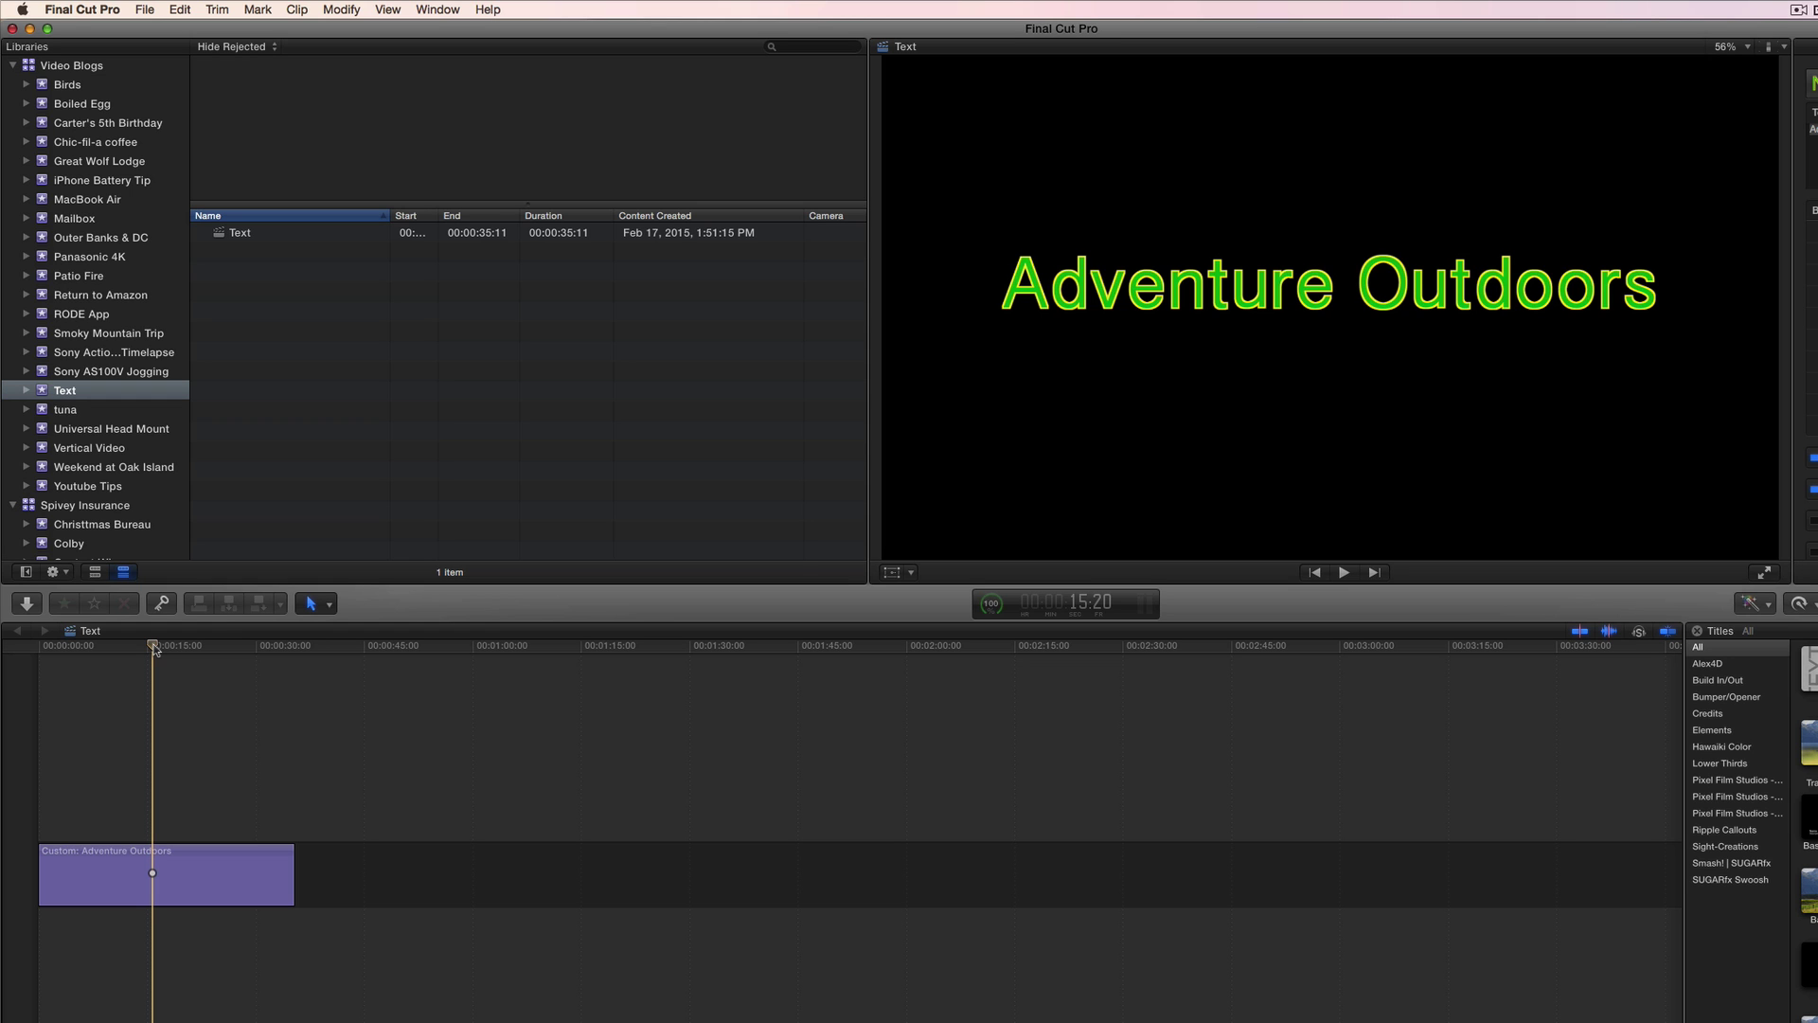
pyautogui.click(174, 872)
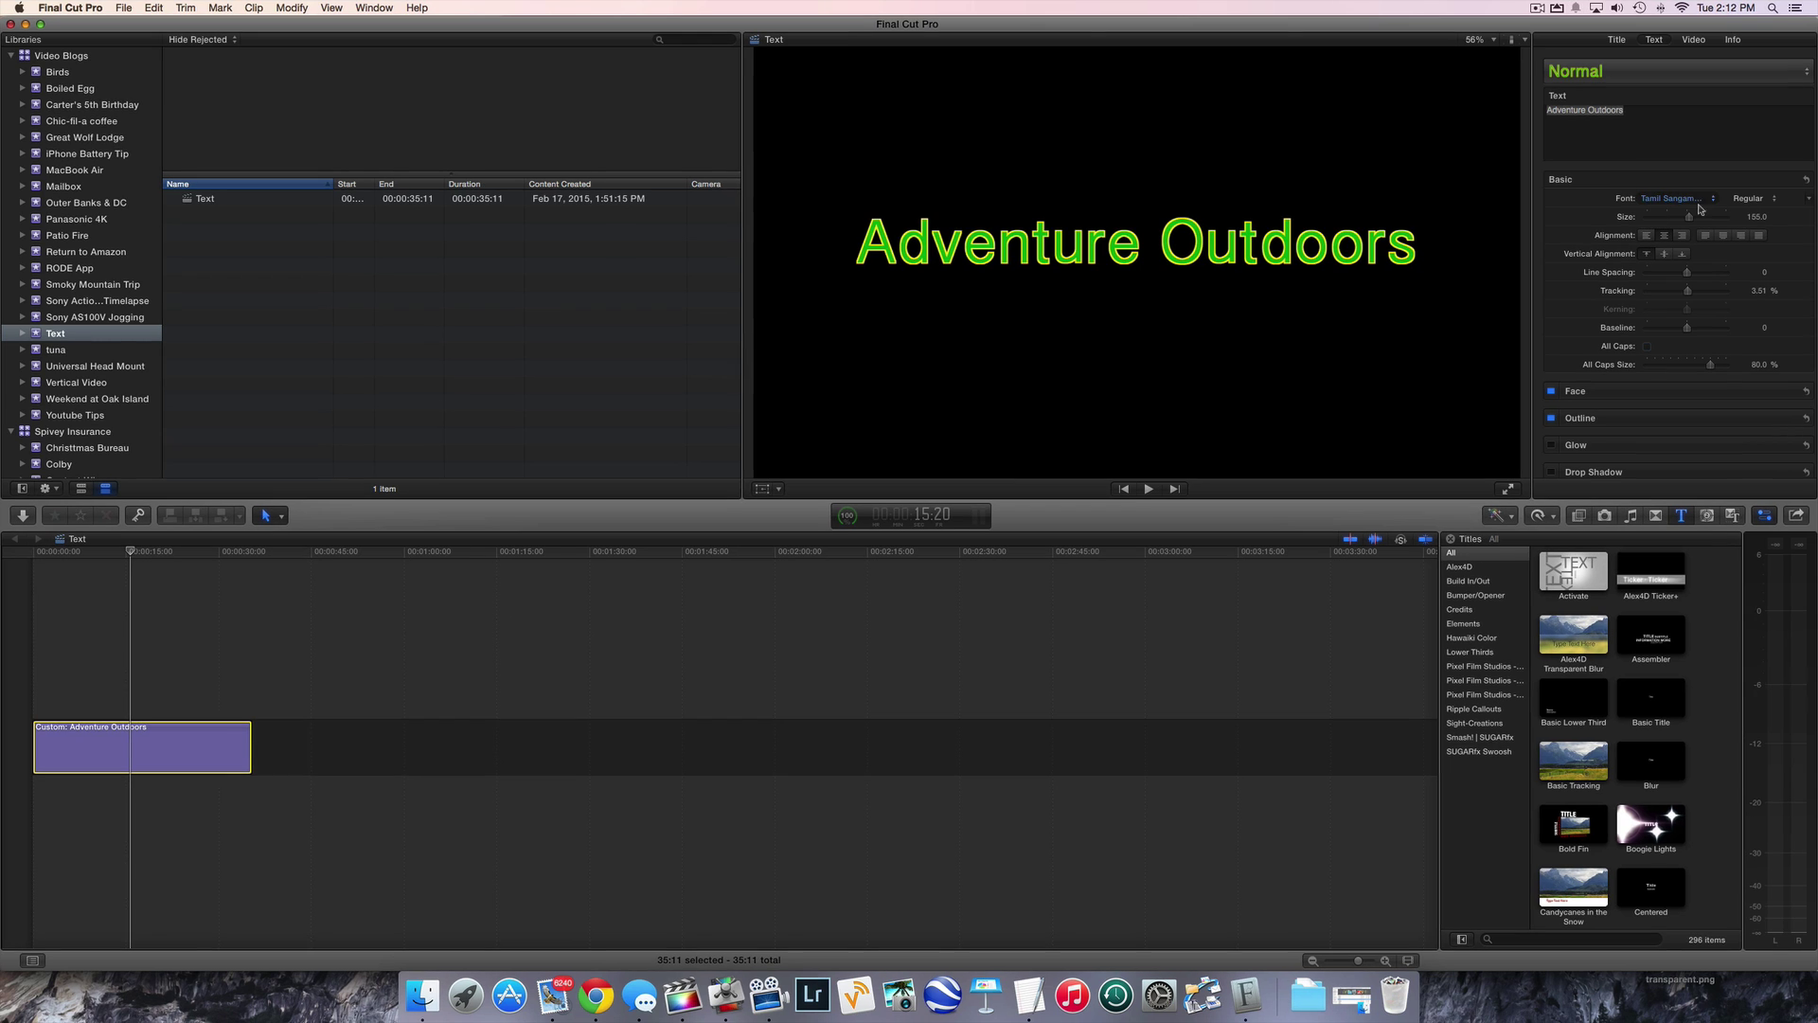
pyautogui.click(1714, 200)
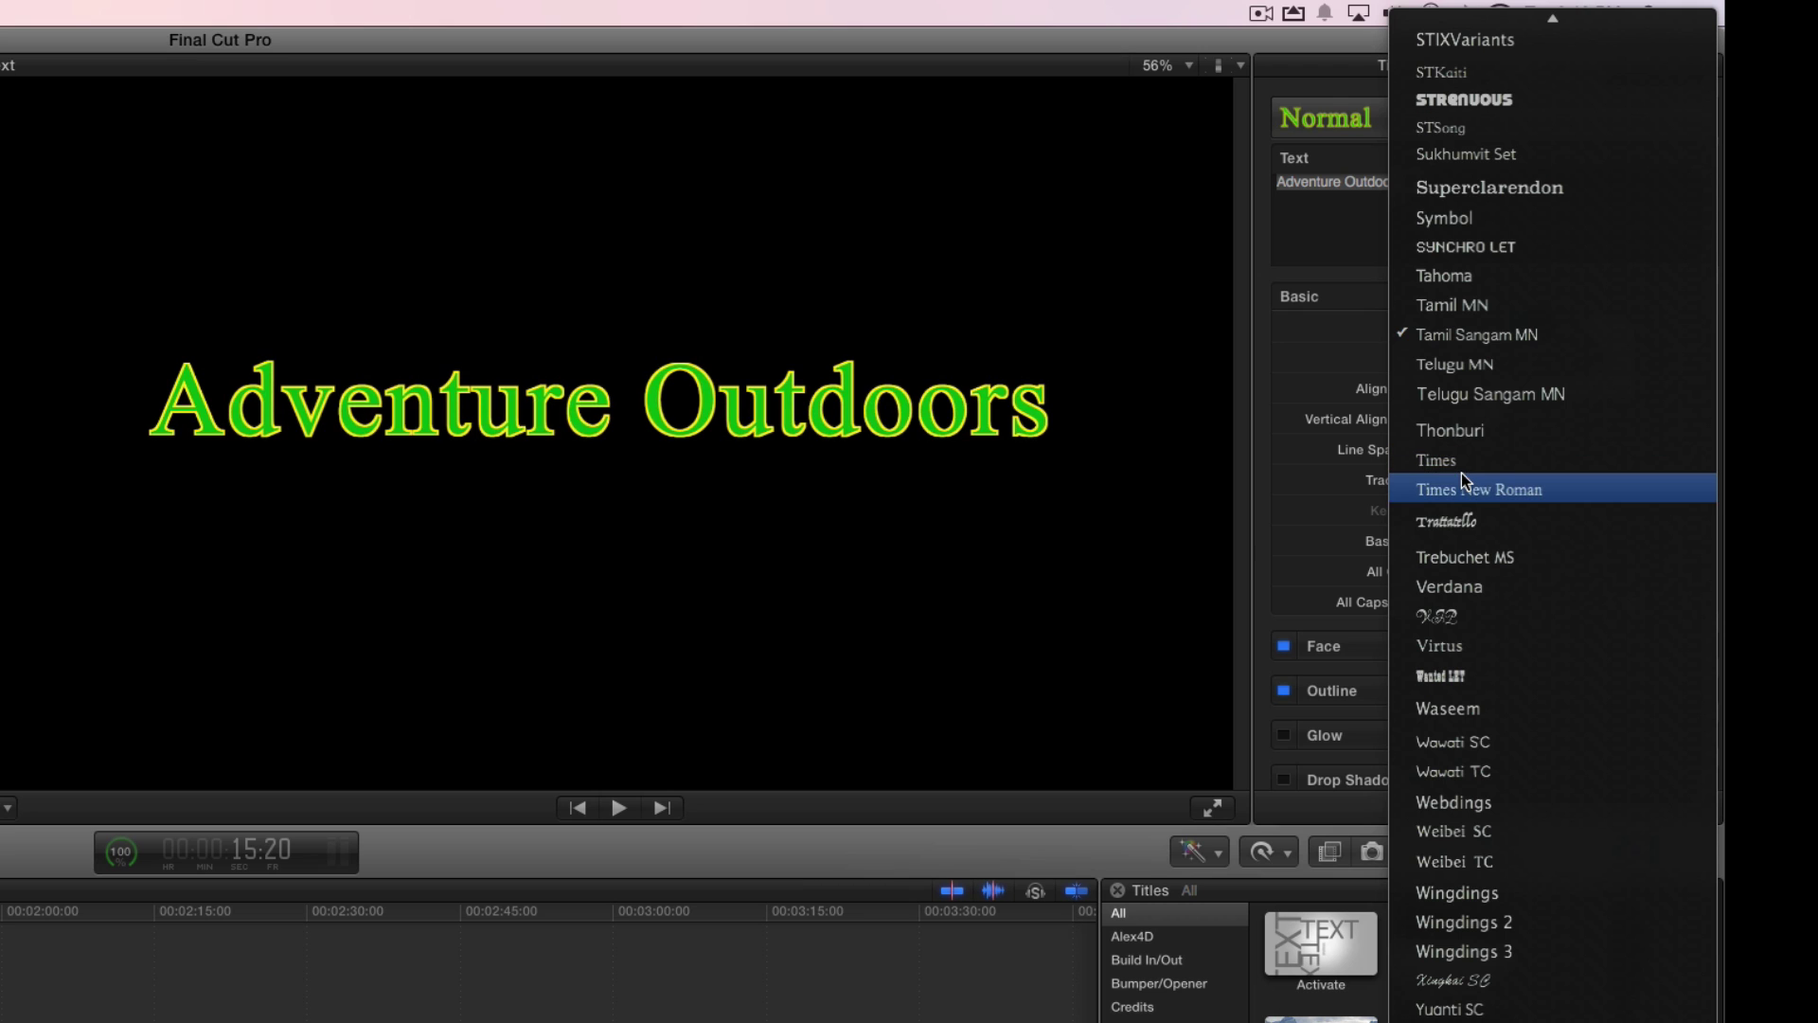
pyautogui.click(561, 44)
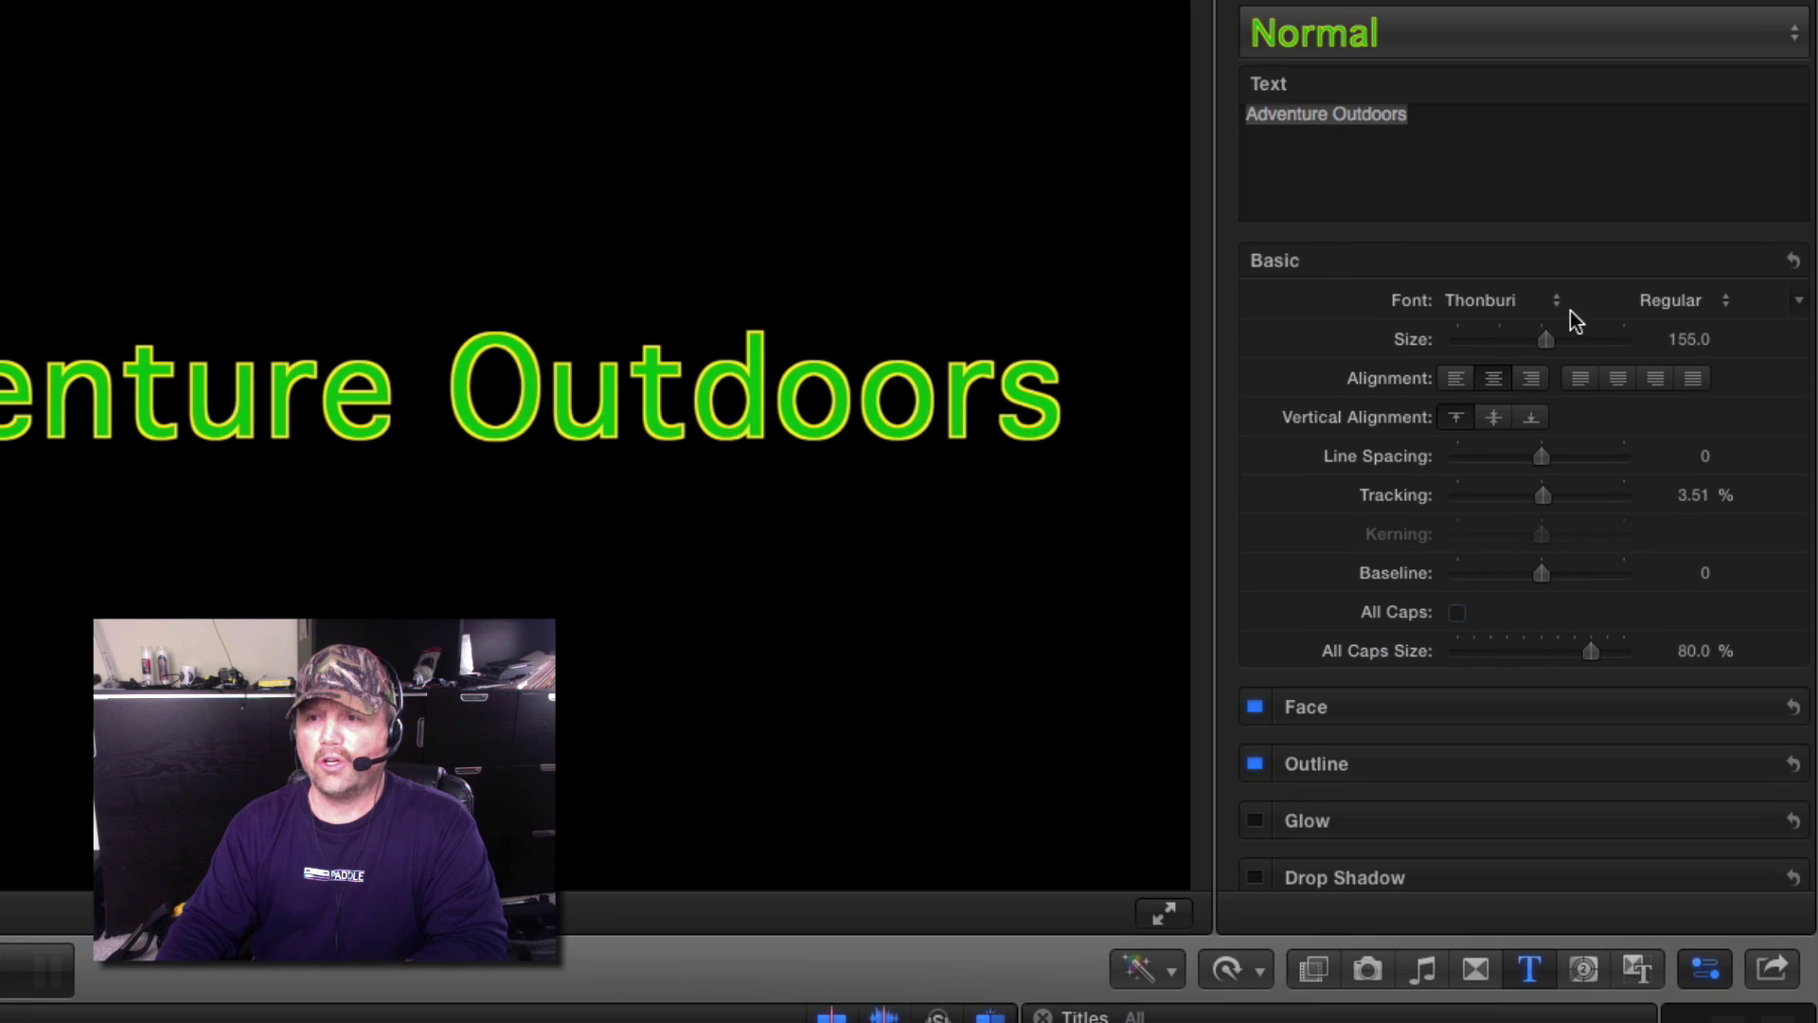
# - Change the Adventure Outdoors title's font to Trade Winds in the Text inspector
pyautogui.click(1558, 302)
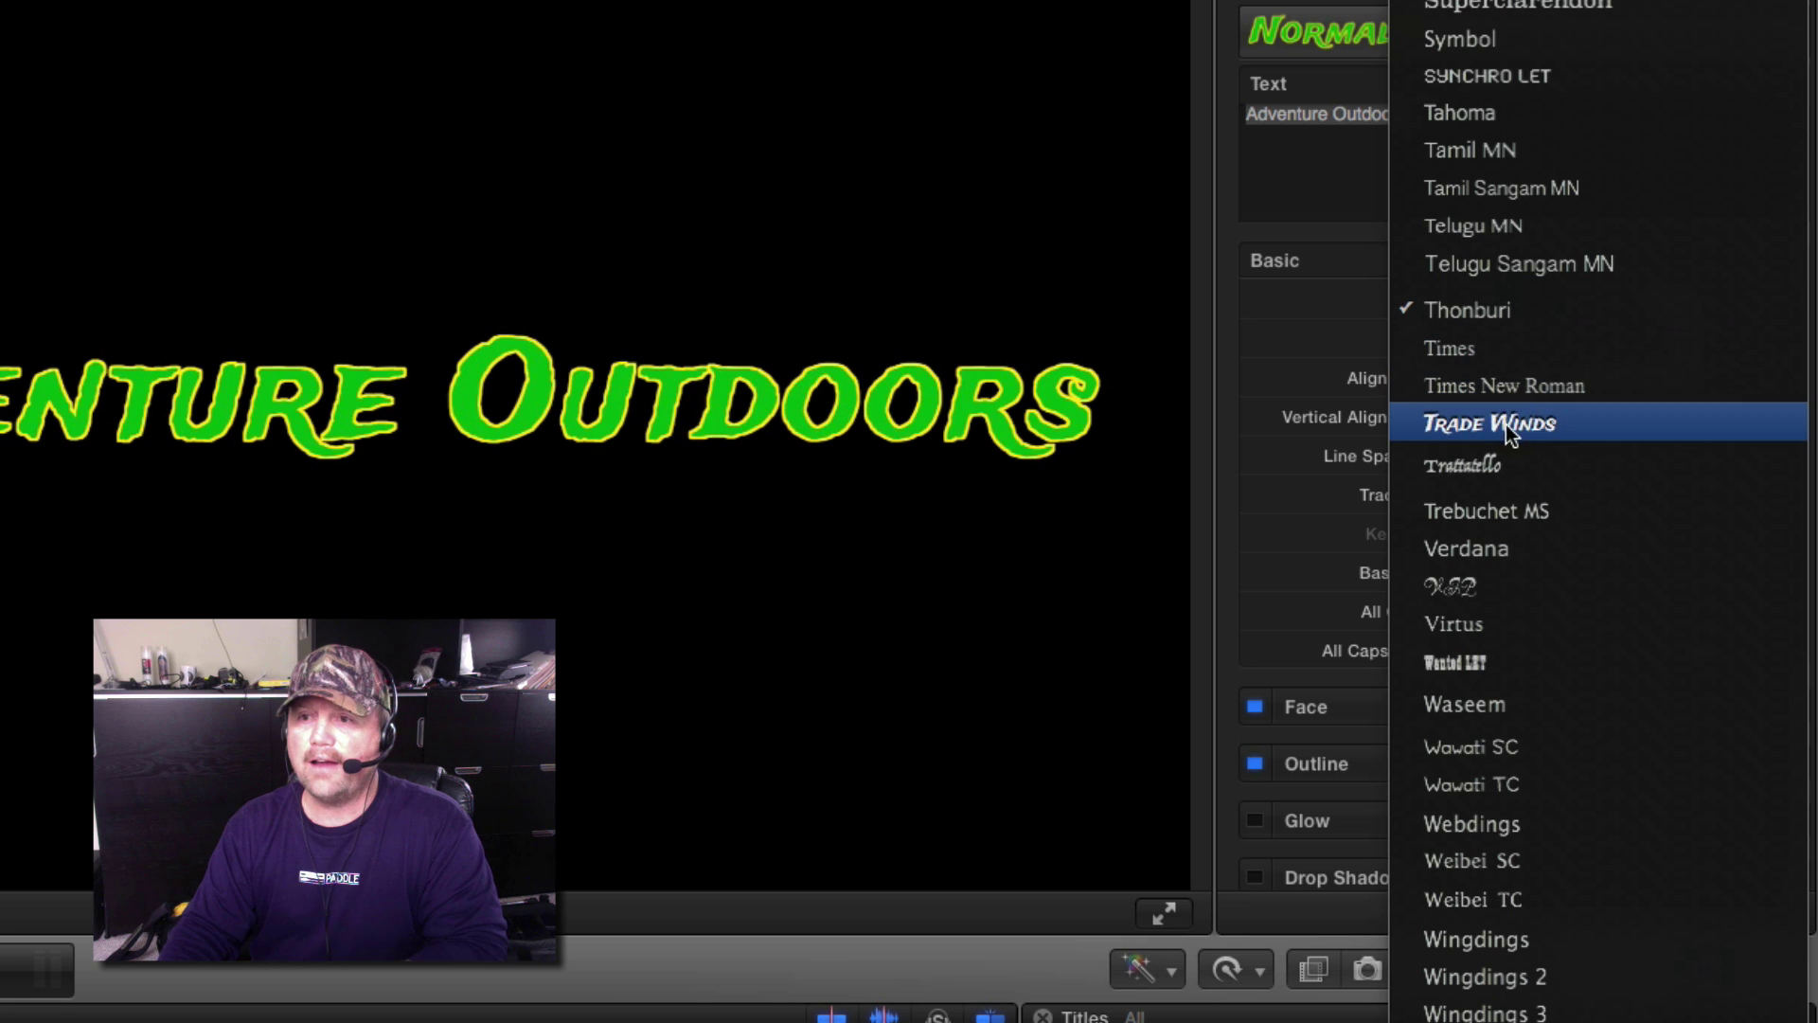
pyautogui.click(1547, 426)
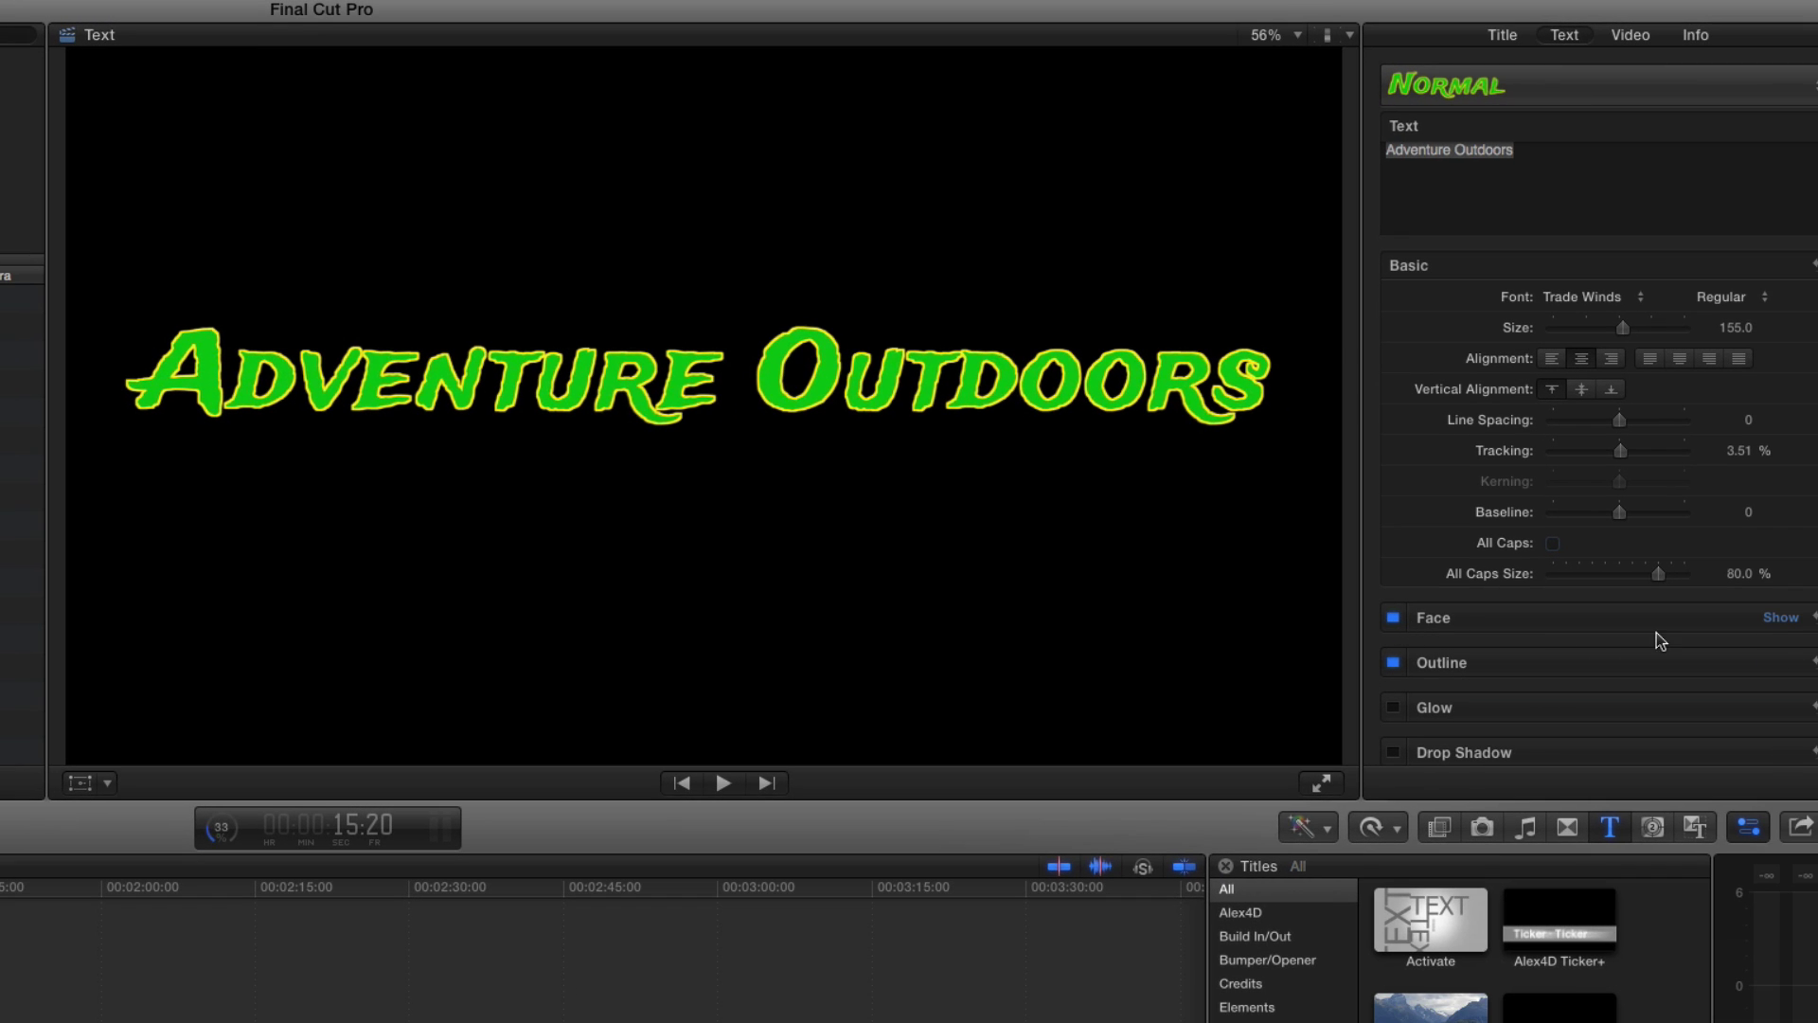
# - Set the title's Face colour to cyan
pyautogui.click(1777, 618)
pyautogui.scroll(-1, 1659, 635)
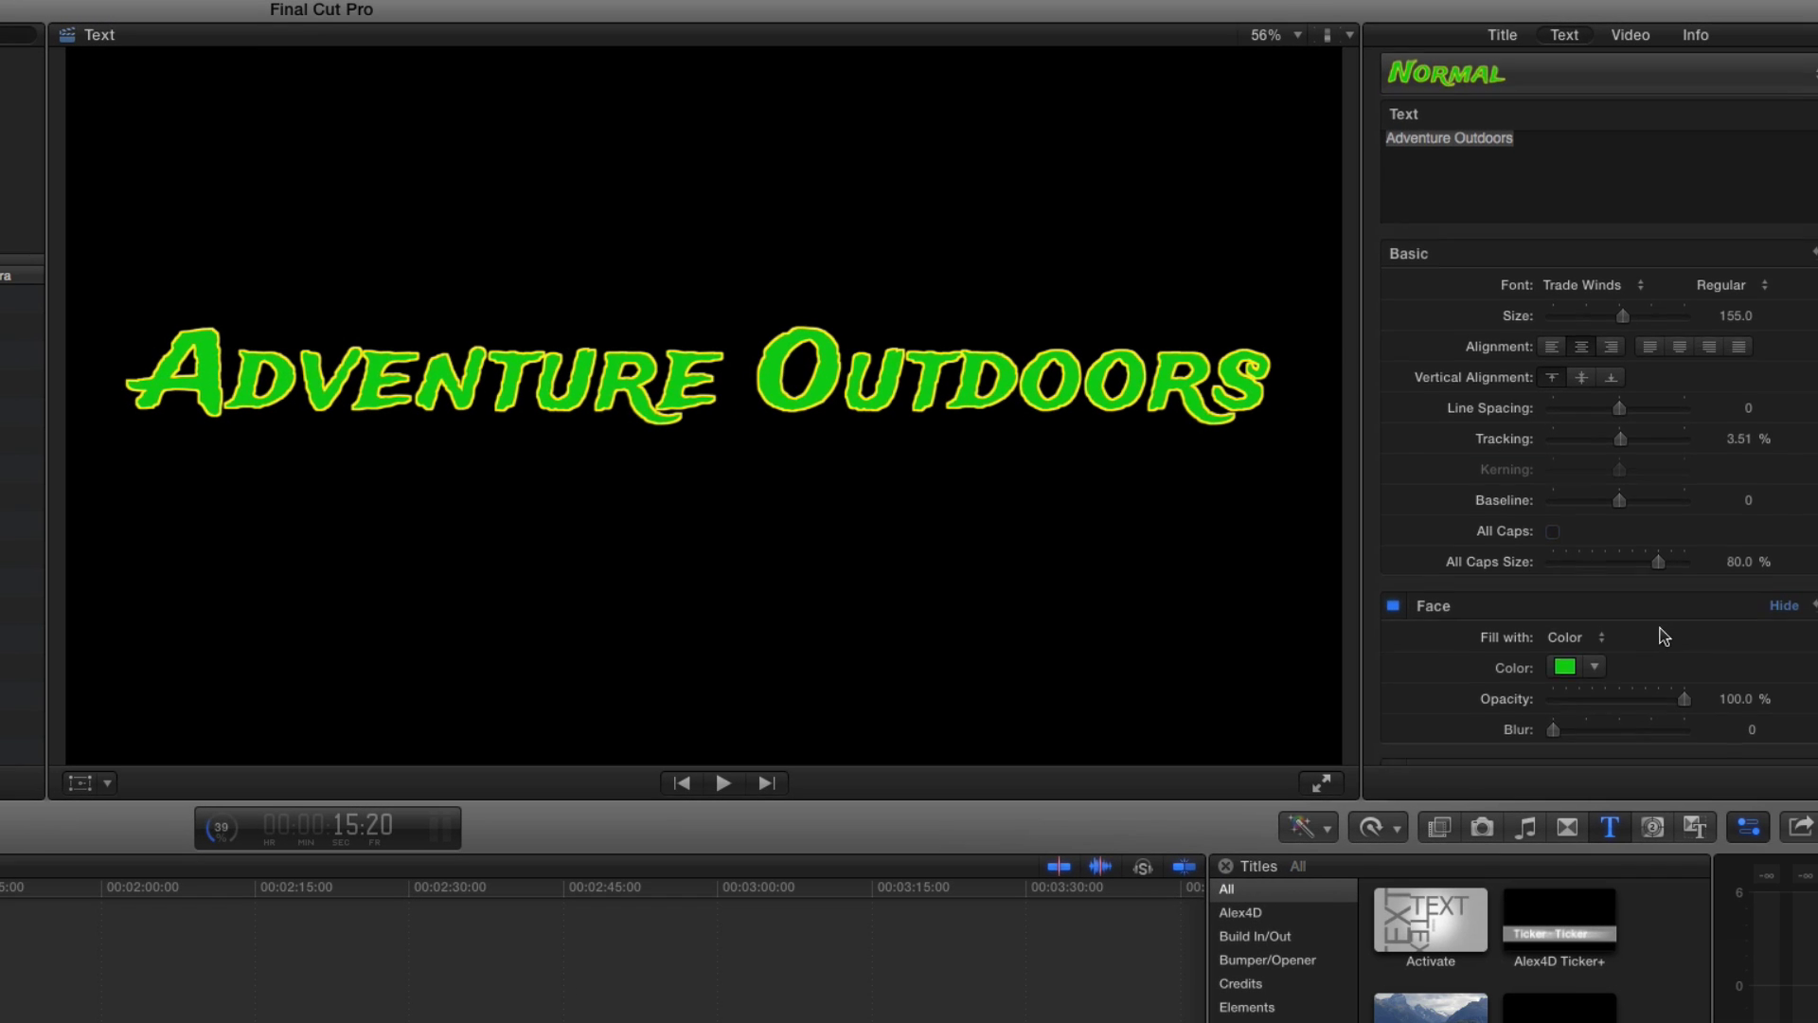
pyautogui.click(1562, 657)
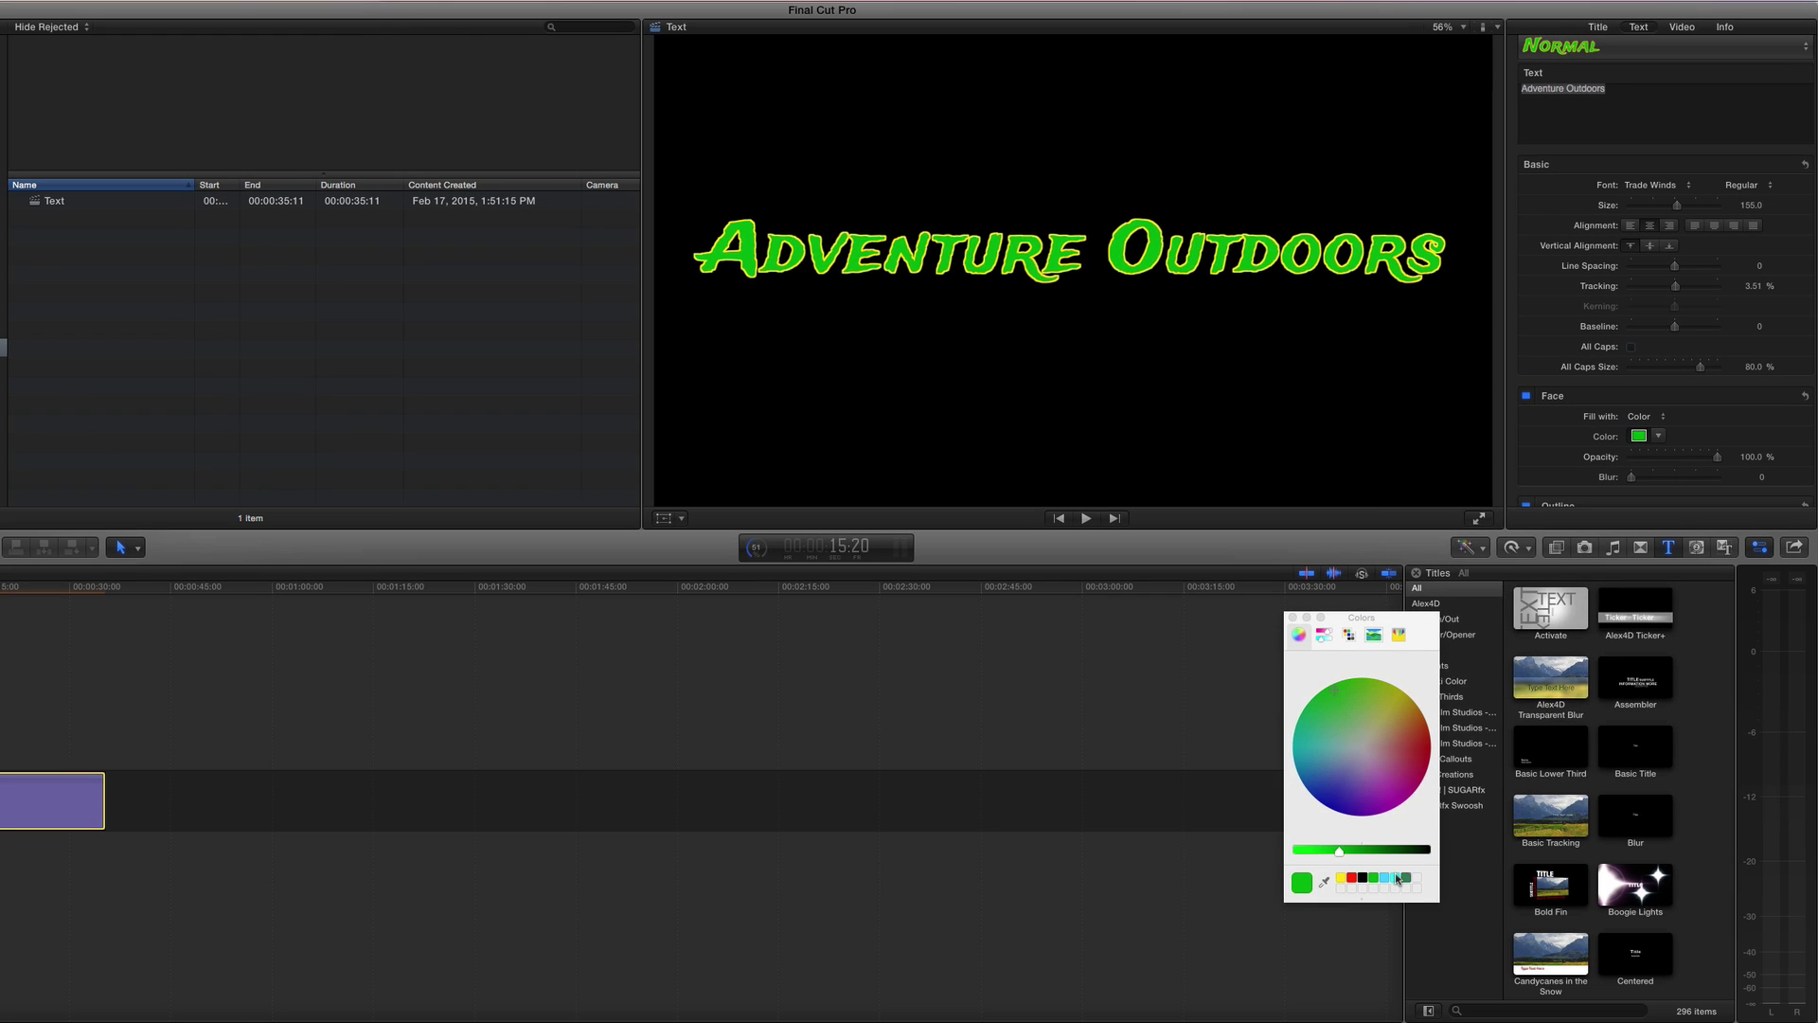
pyautogui.click(1397, 879)
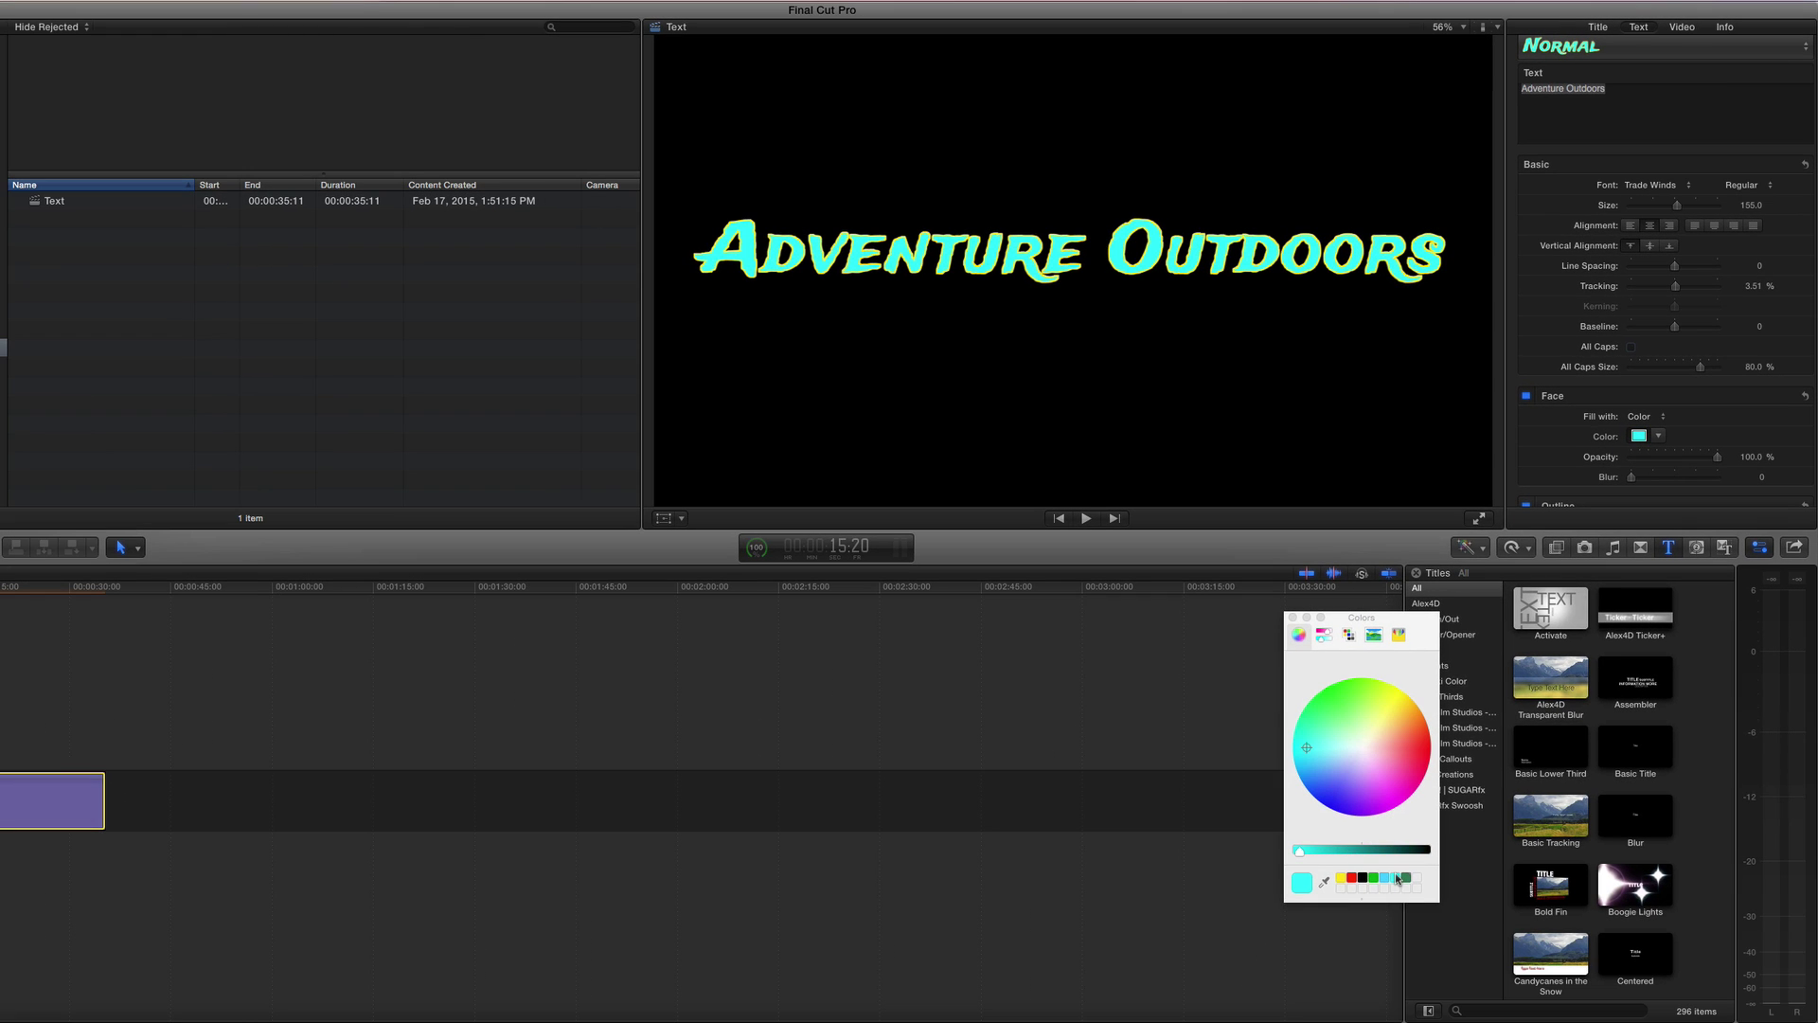
# - Set the title's Outline colour to red
pyautogui.scroll(-1, 1665, 327)
pyautogui.scroll(-3, 1664, 327)
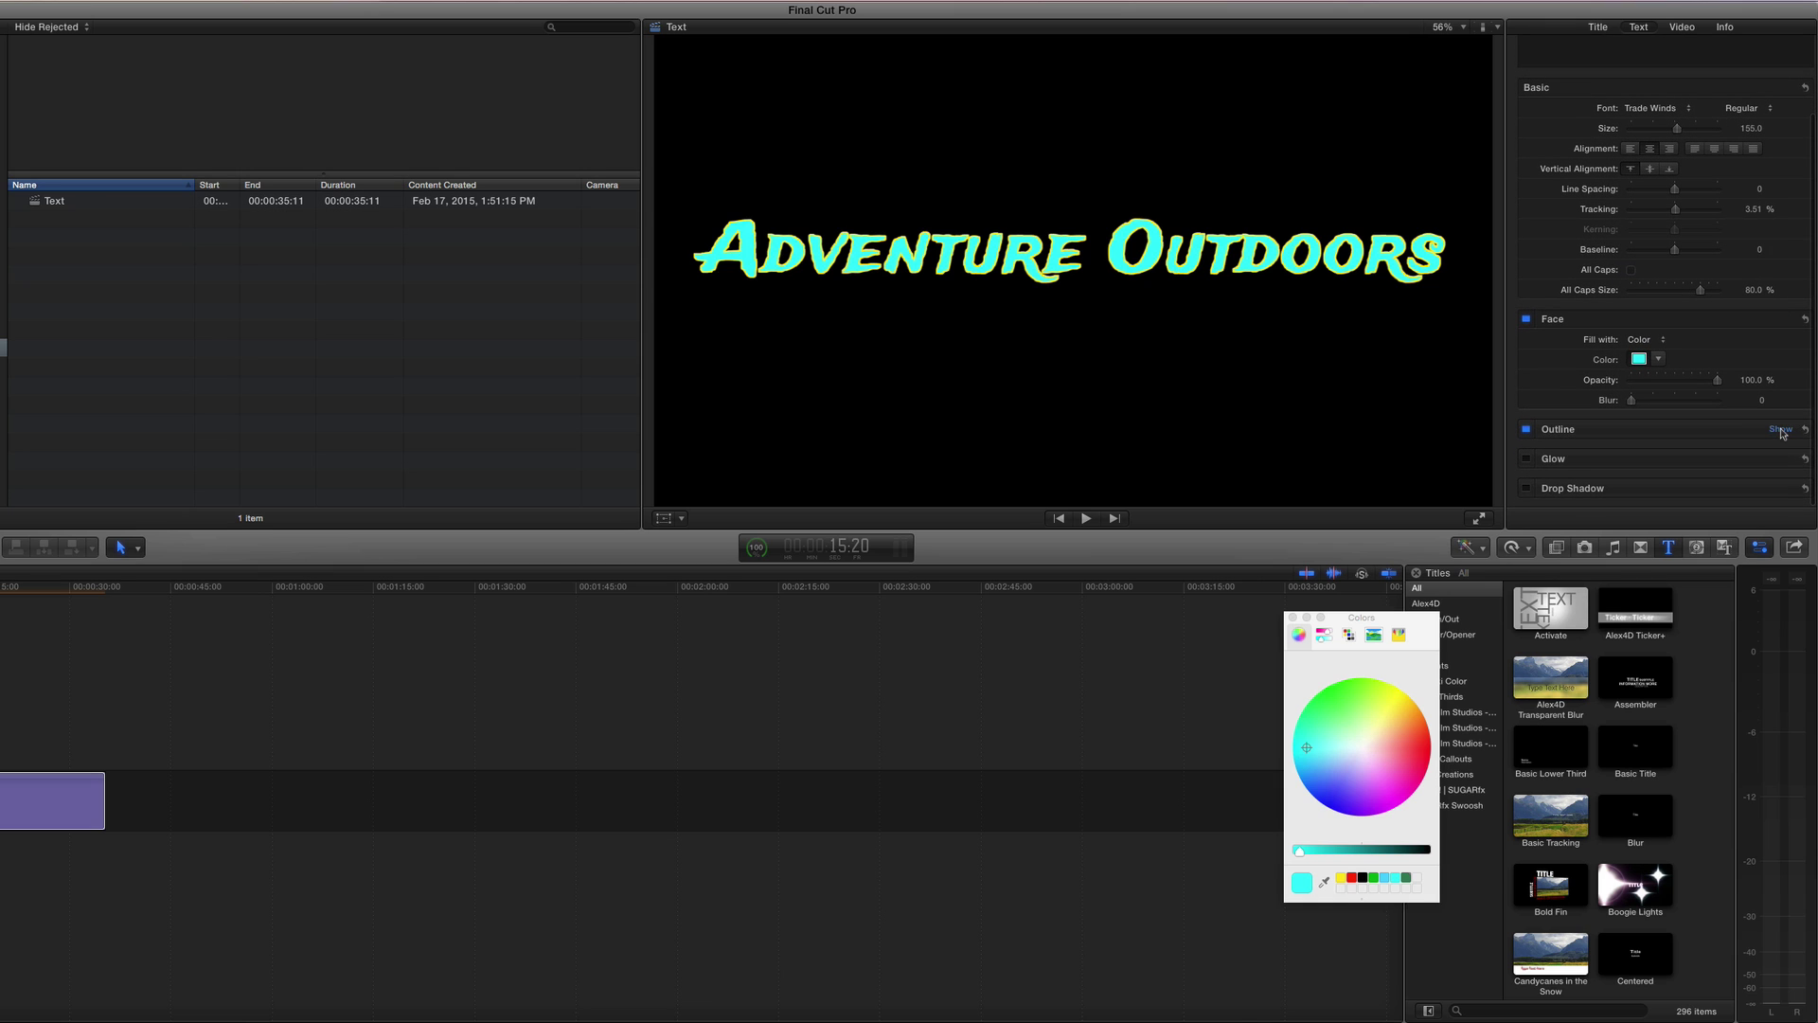
pyautogui.click(1780, 429)
pyautogui.scroll(-2, 1724, 426)
pyautogui.scroll(-3, 1725, 426)
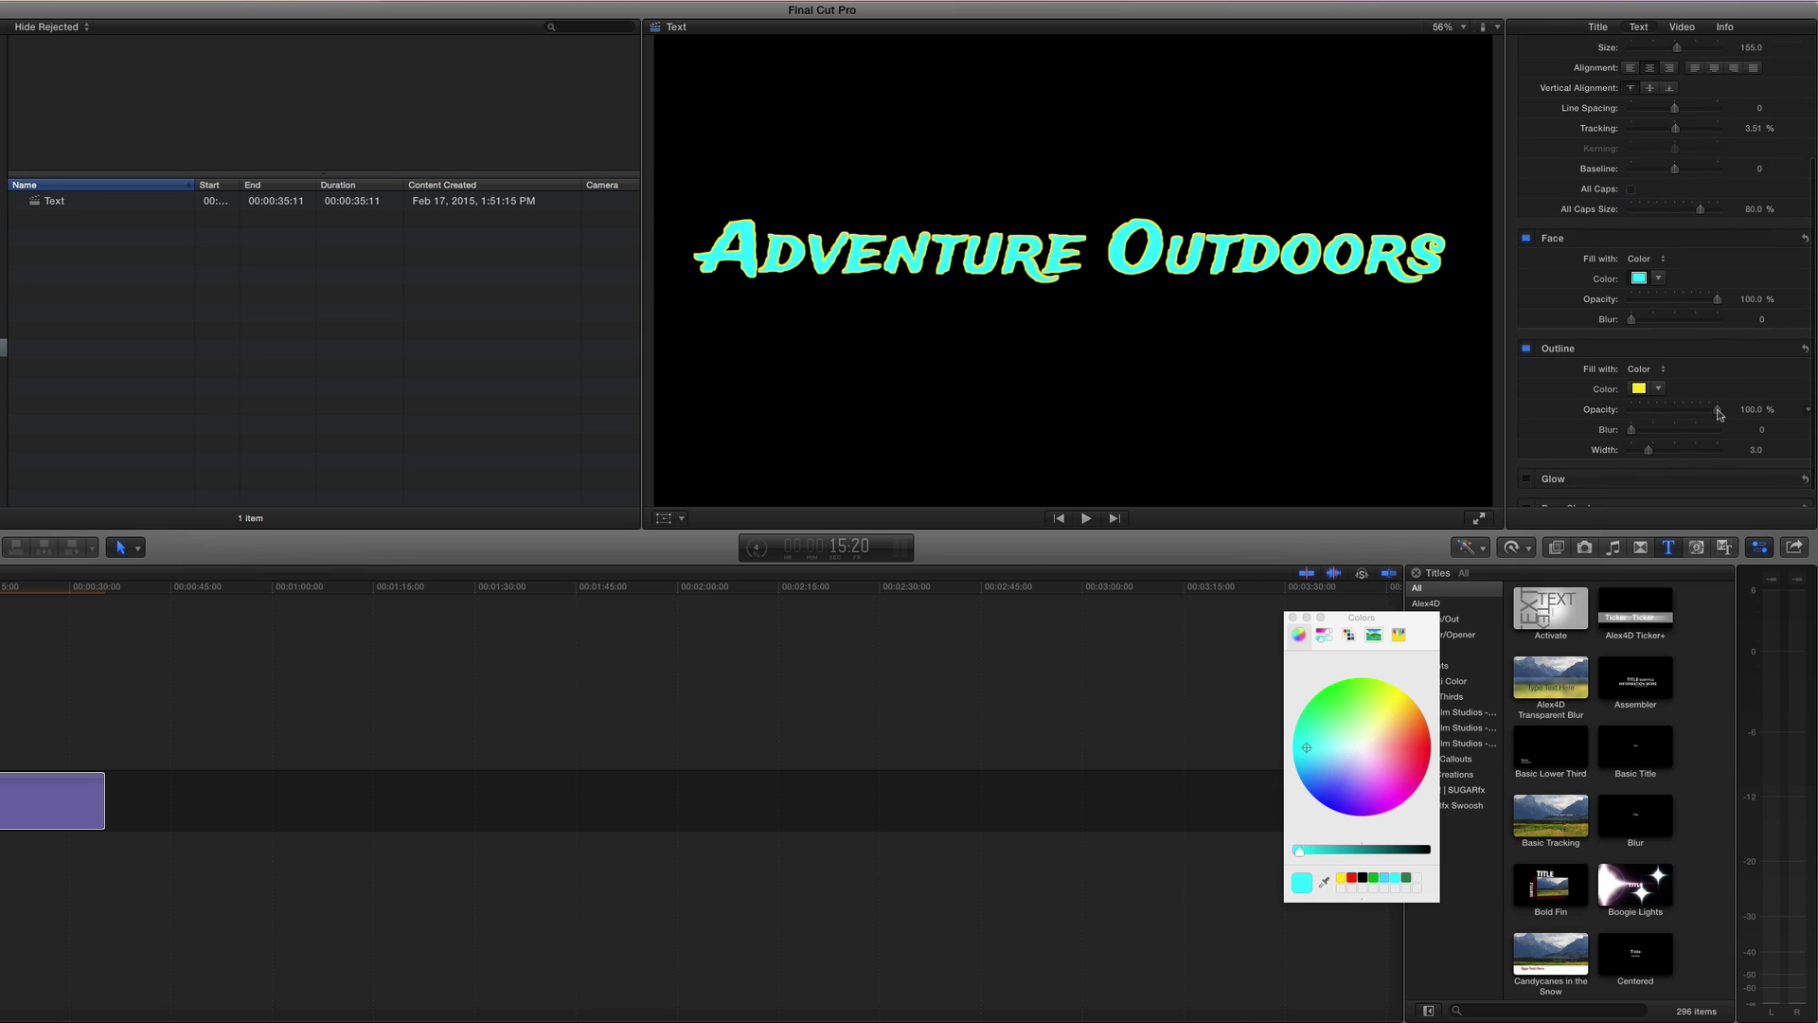
pyautogui.click(1639, 375)
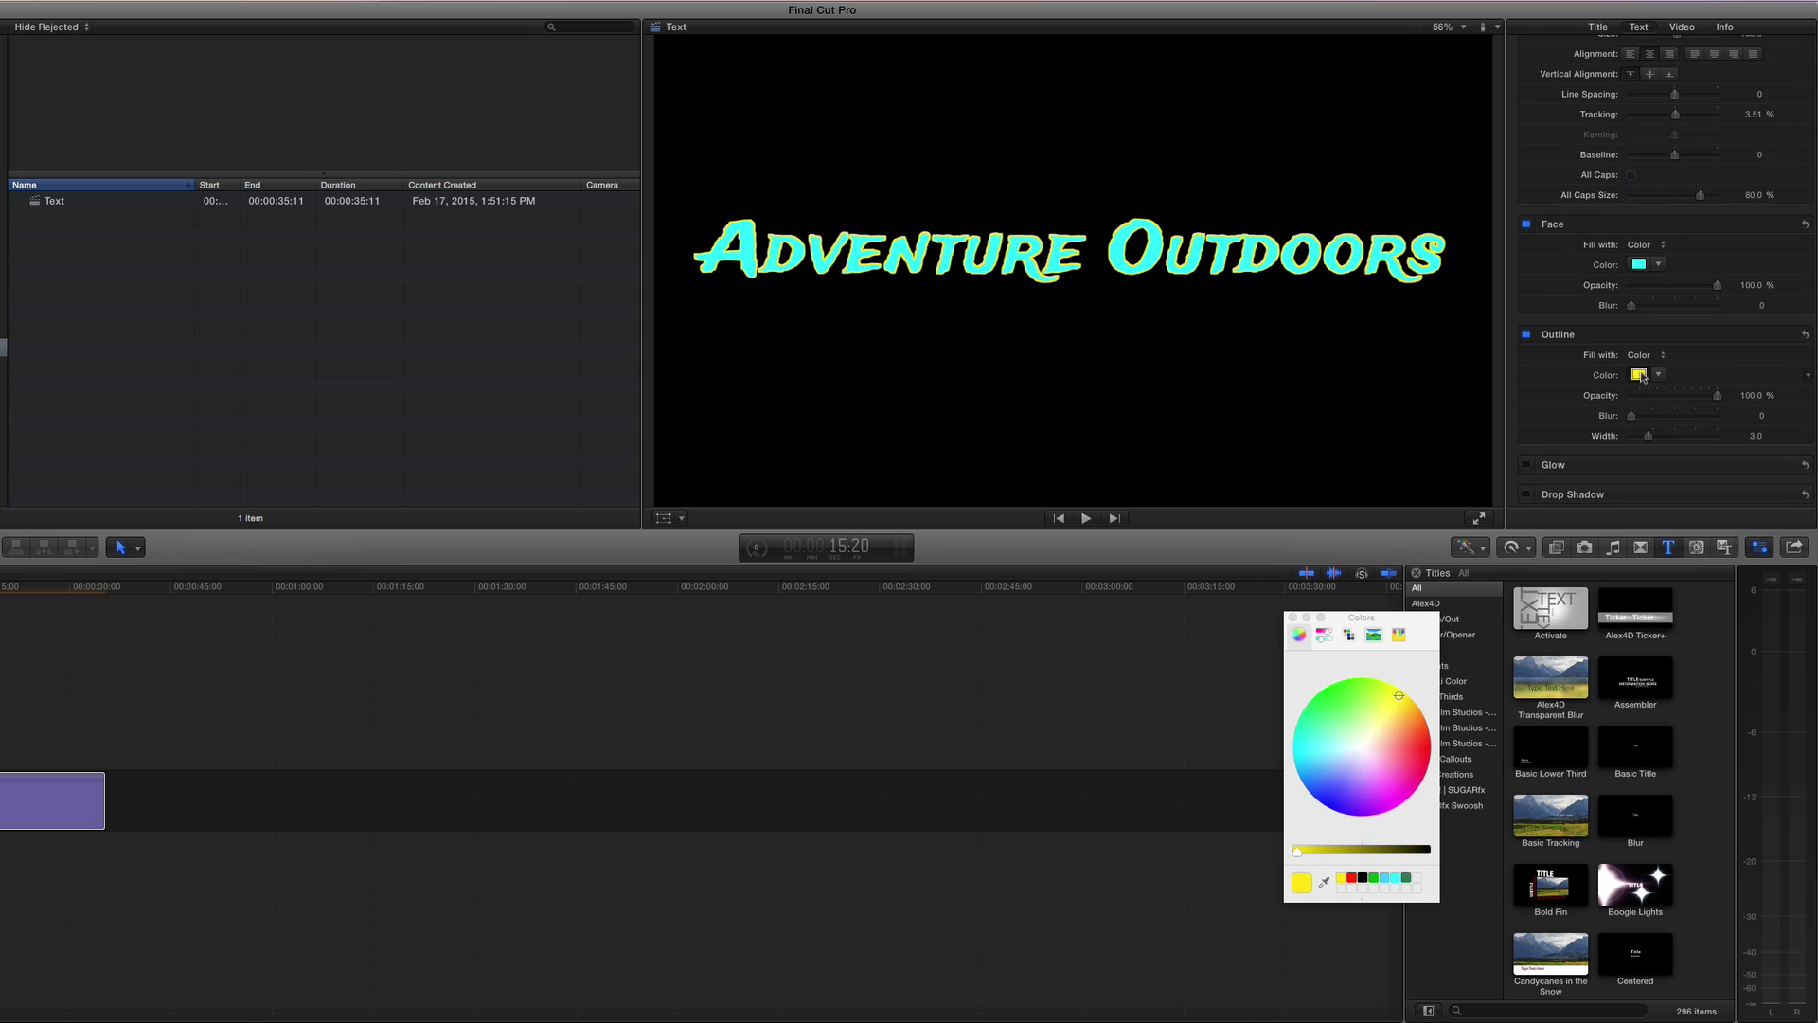
pyautogui.click(1350, 879)
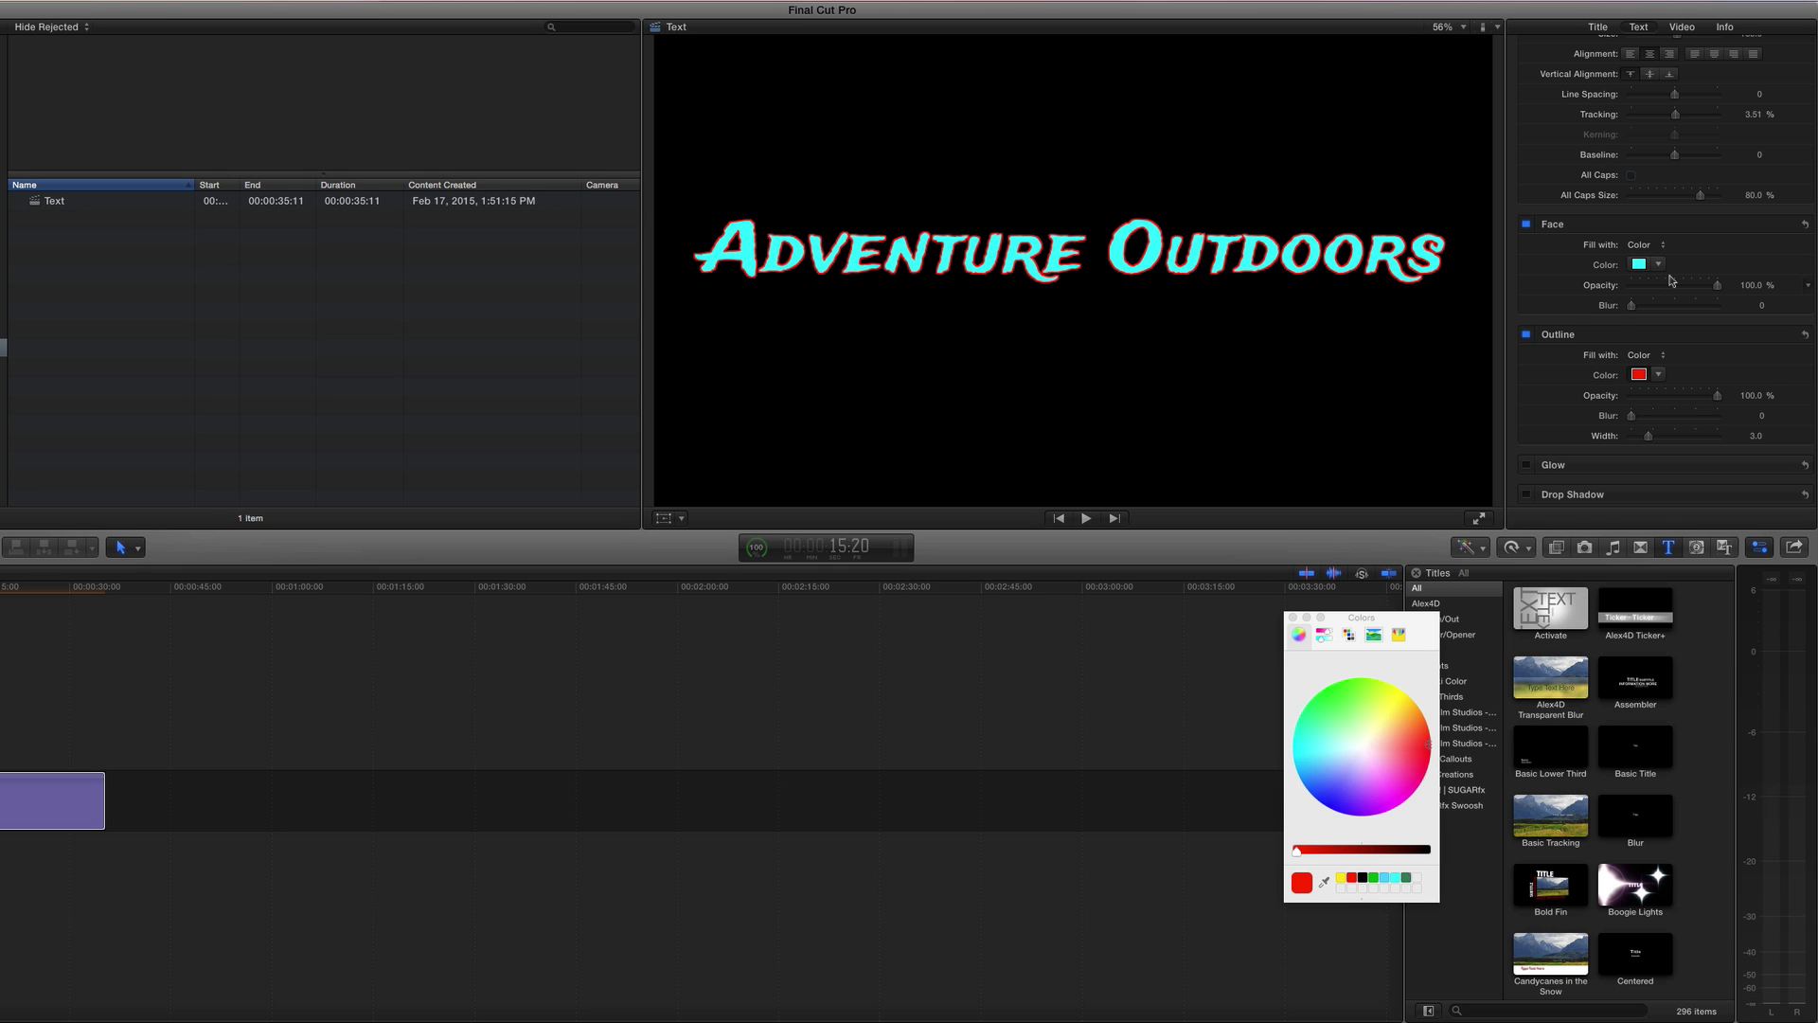
pyautogui.scroll(3, 1669, 284)
pyautogui.scroll(3, 1670, 284)
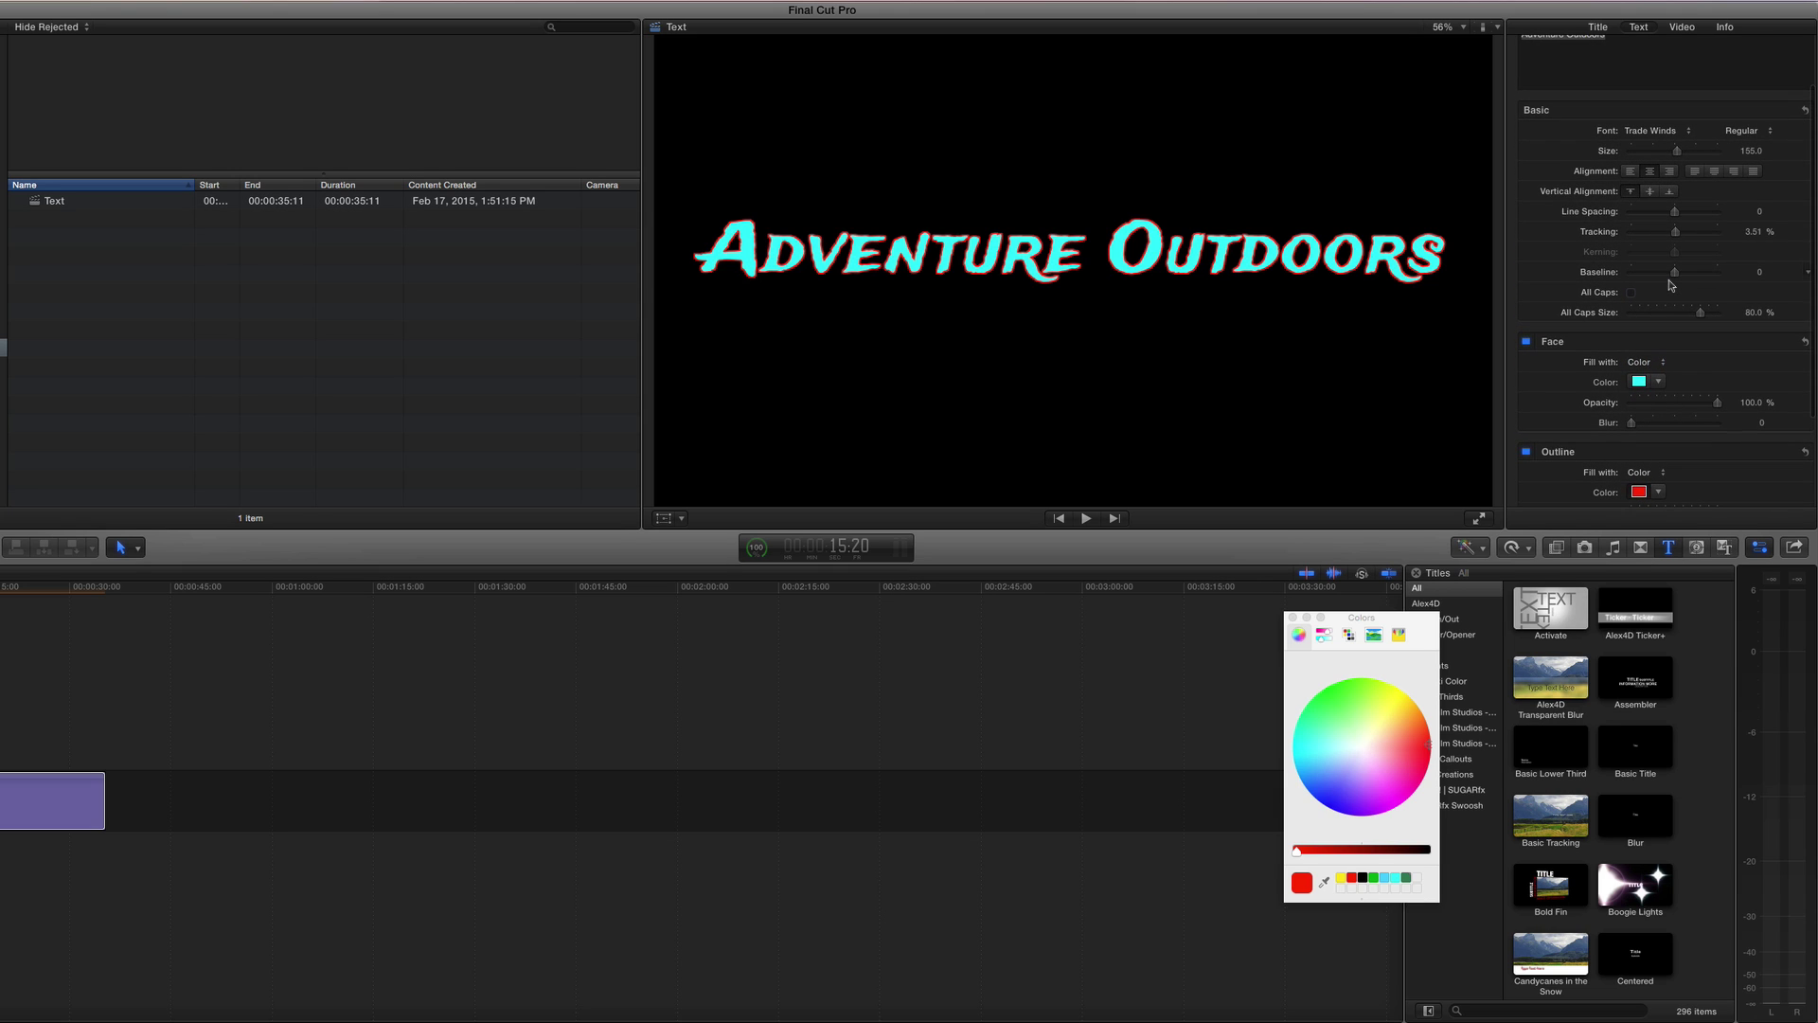